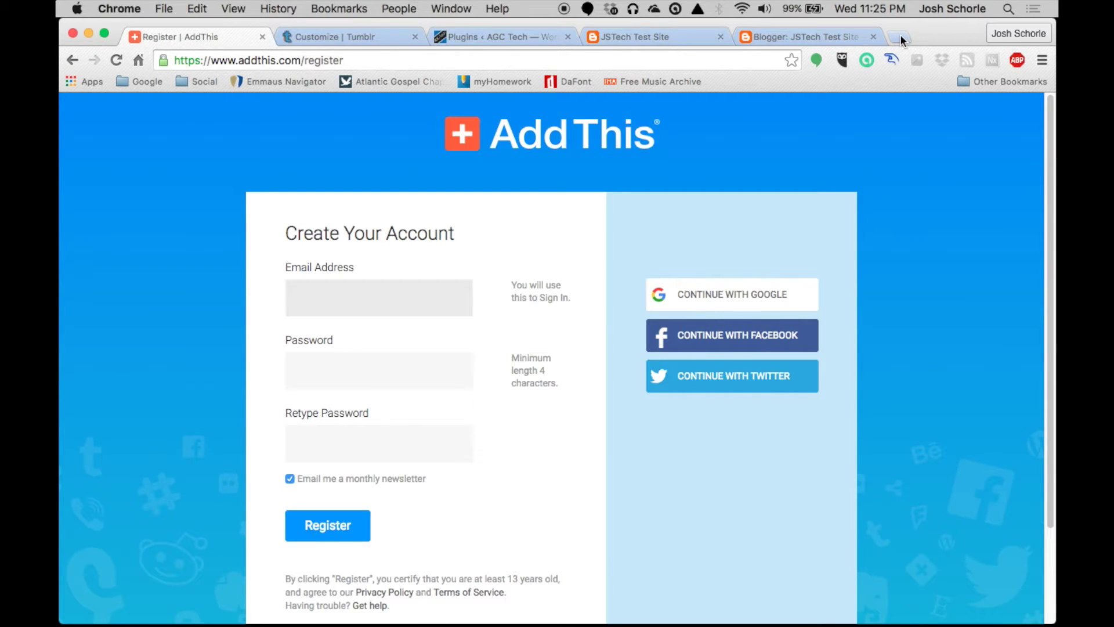
# Open the Tumblr blog in a new tab and scroll down to its Follow Me On icons
pyautogui.click(900, 34)
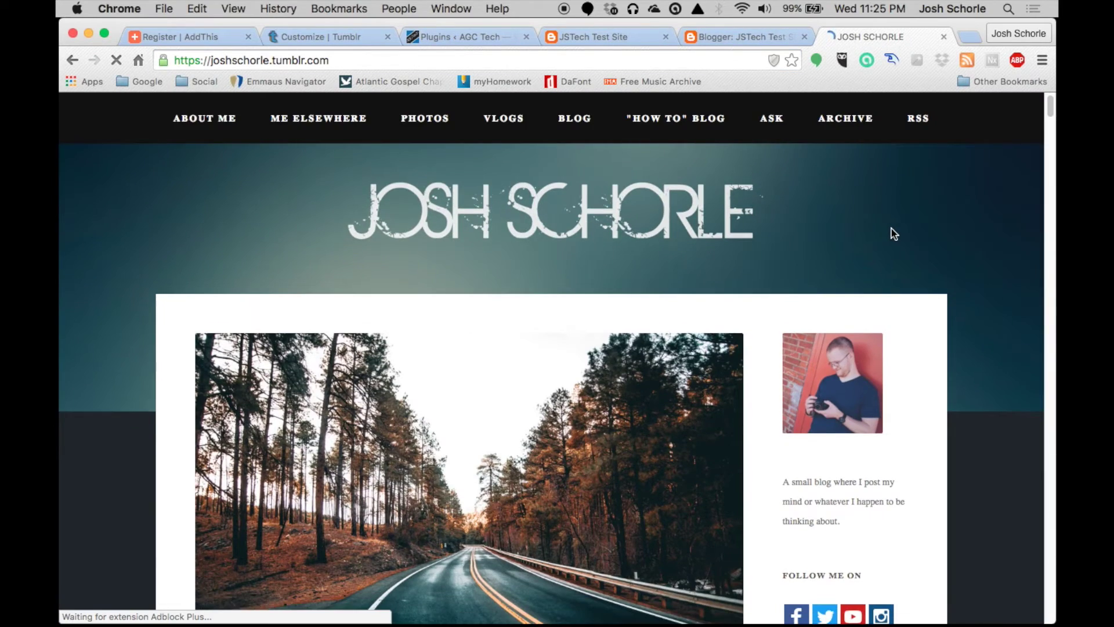
pyautogui.scroll(-1, 894, 234)
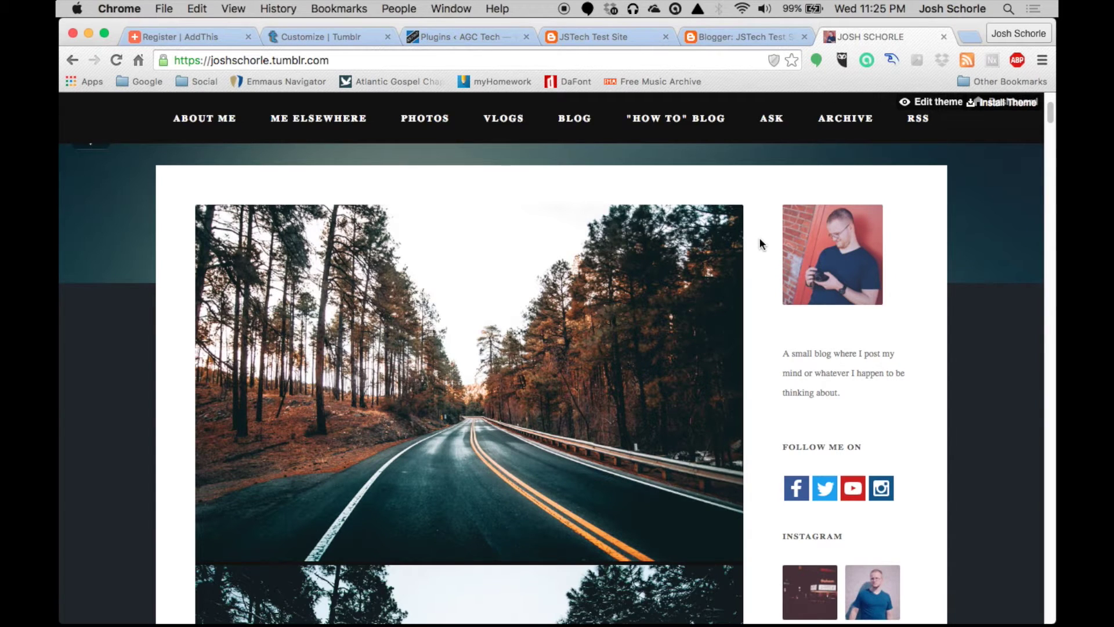
pyautogui.scroll(-10, 767, 248)
# Close the Tumblr blog tab and return to the AddThis home page
pyautogui.click(190, 36)
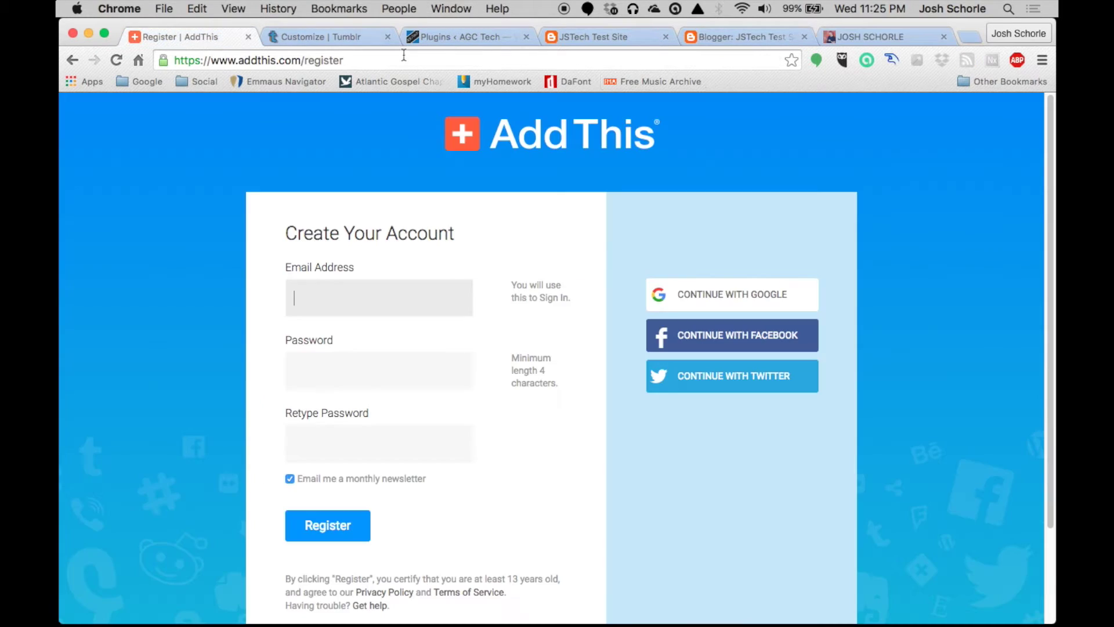
pyautogui.click(943, 36)
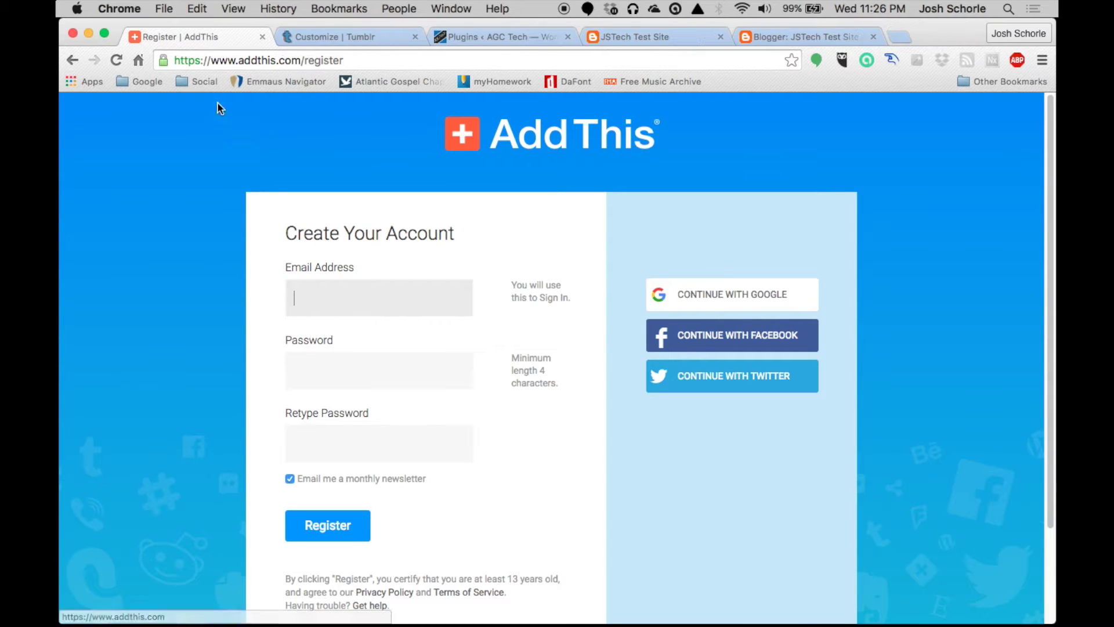
pyautogui.click(550, 134)
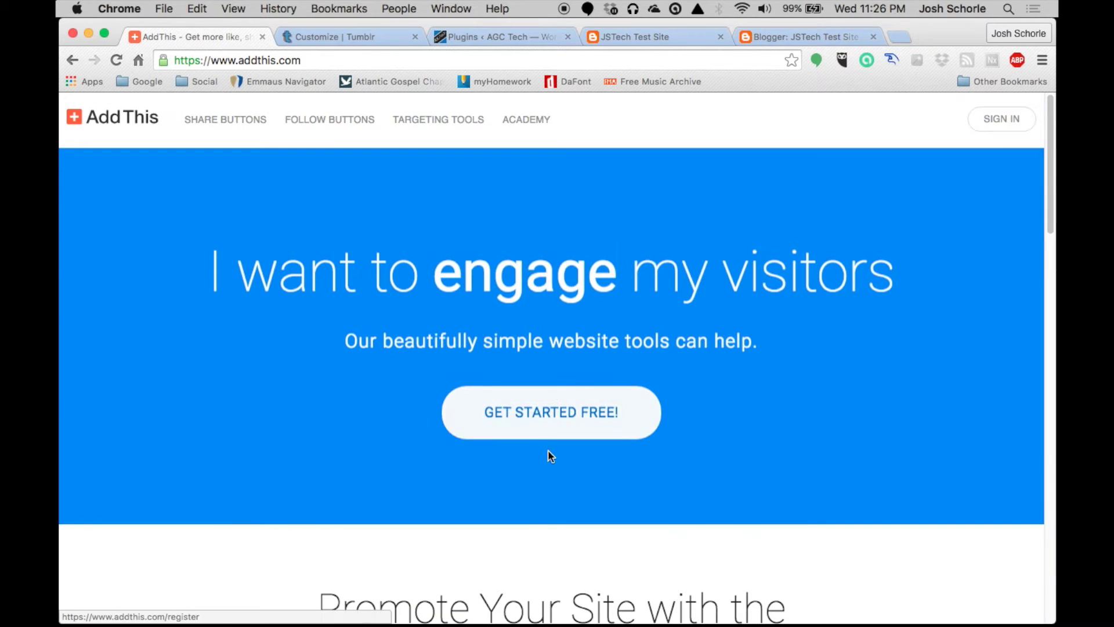
# Look over the Get Started Free registration form, then go back to the AddThis home page
pyautogui.click(525, 422)
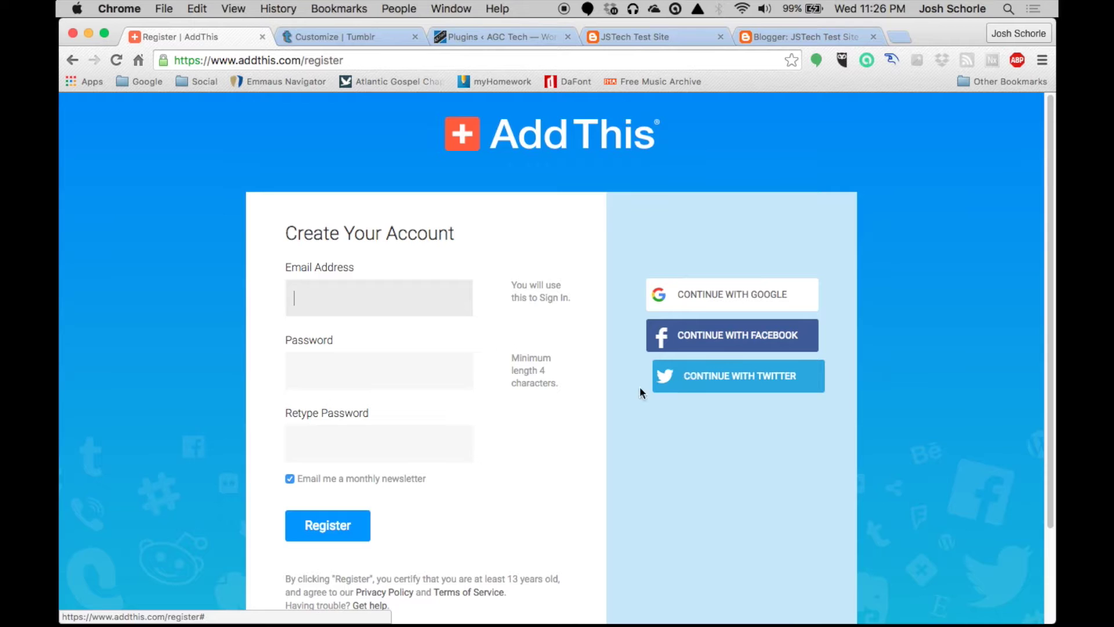
pyautogui.scroll(-3, 428, 452)
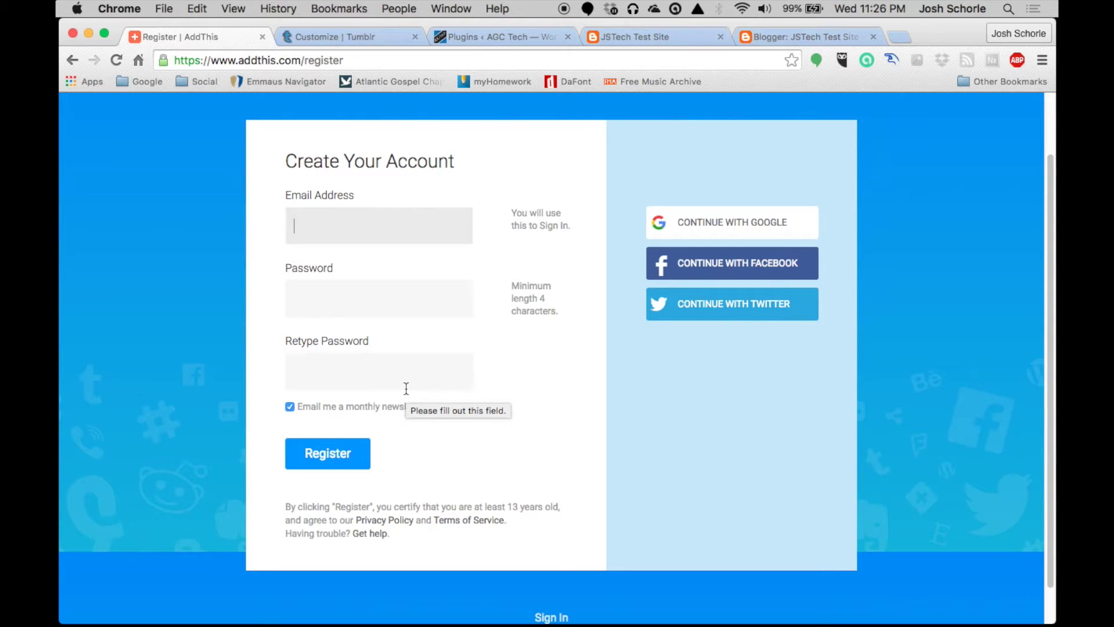
pyautogui.scroll(3, 407, 388)
pyautogui.click(552, 132)
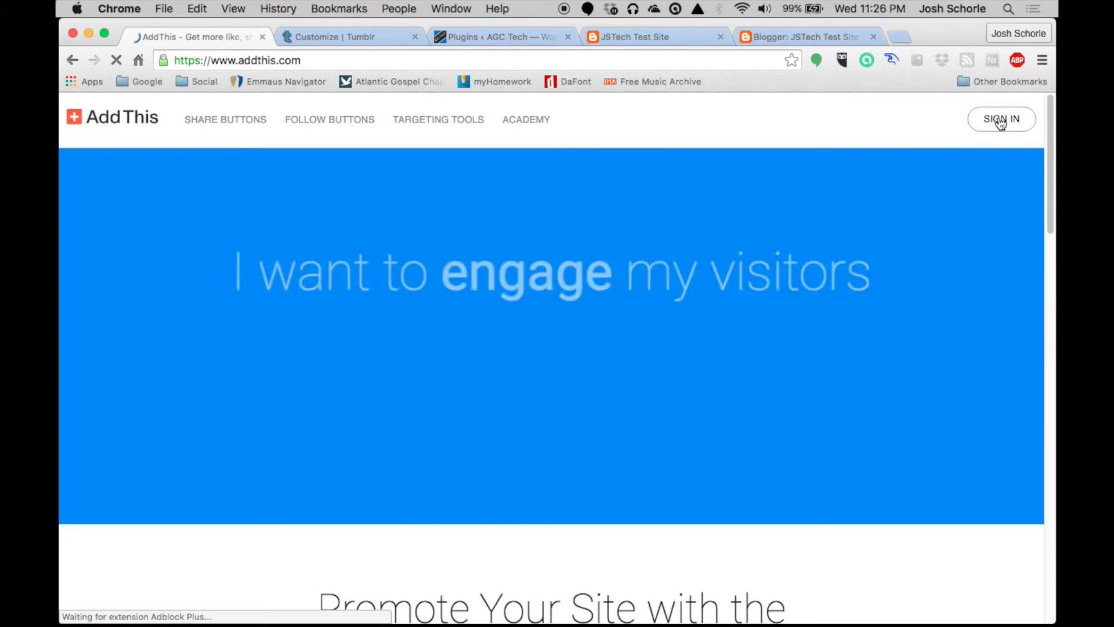
# Sign in, check Change Password and Connected Accounts in Account Settings, then open the MY BLOG profile list
pyautogui.click(1001, 119)
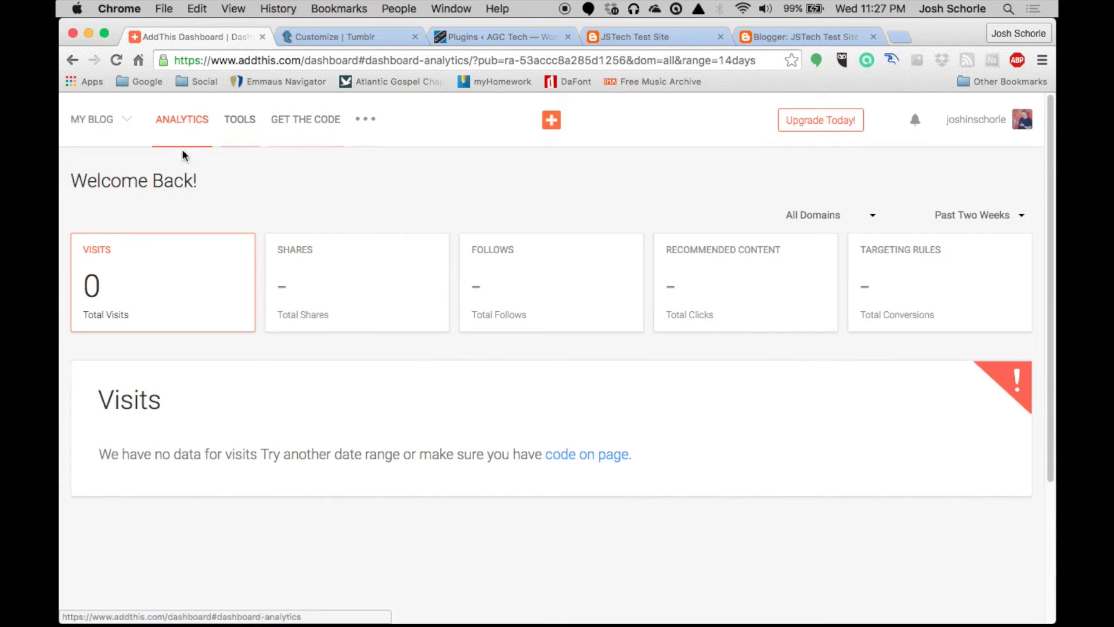
pyautogui.moveTo(1021, 124)
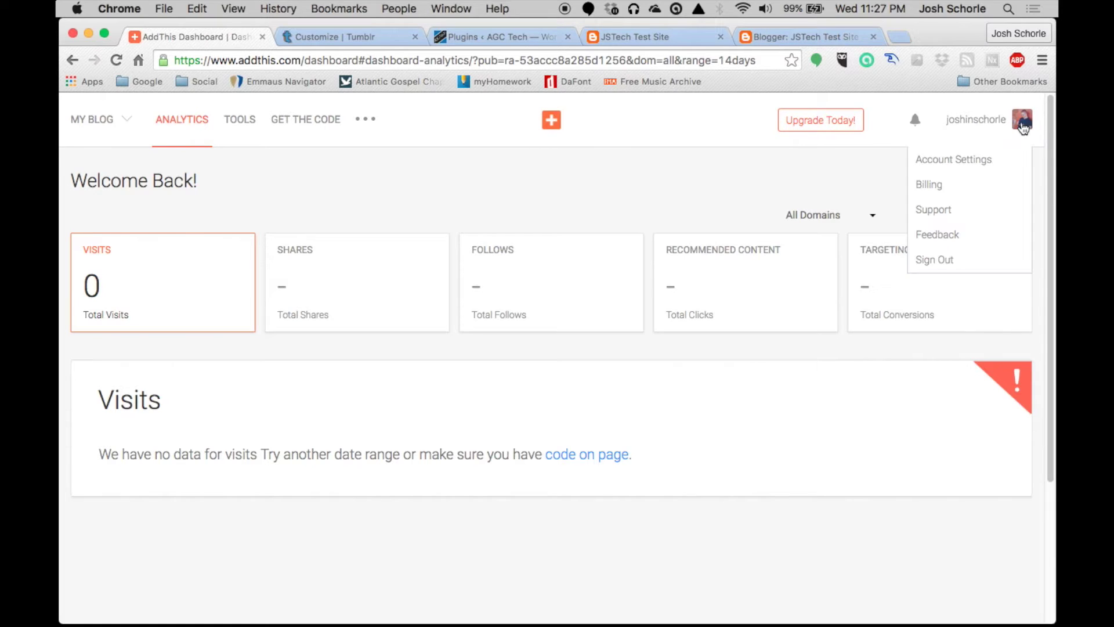
pyautogui.click(946, 159)
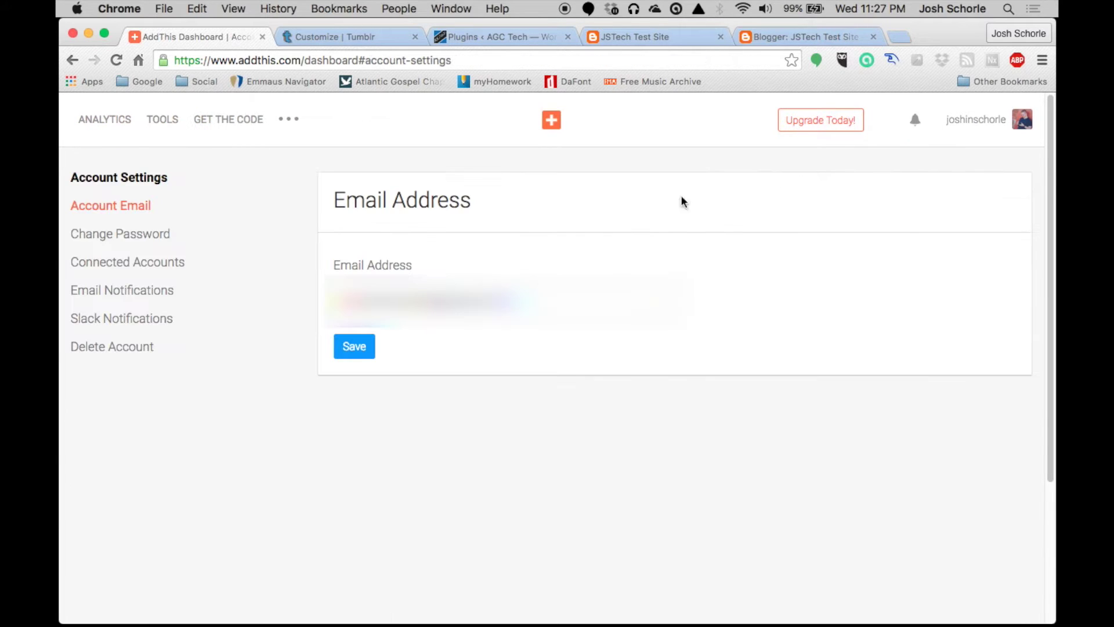
pyautogui.click(120, 234)
pyautogui.click(129, 261)
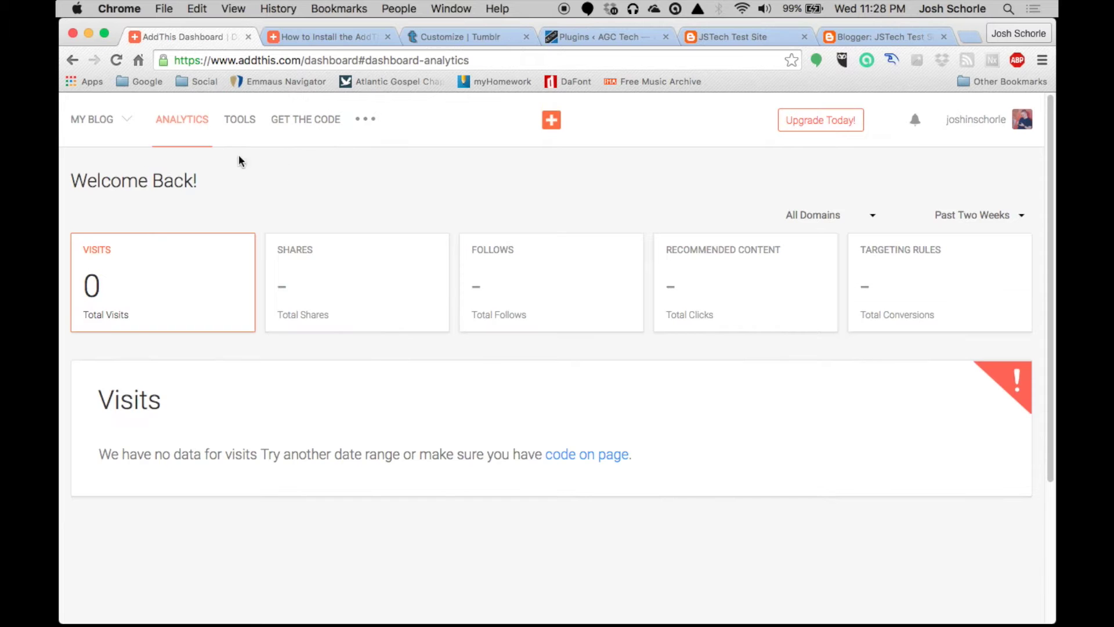
pyautogui.click(93, 119)
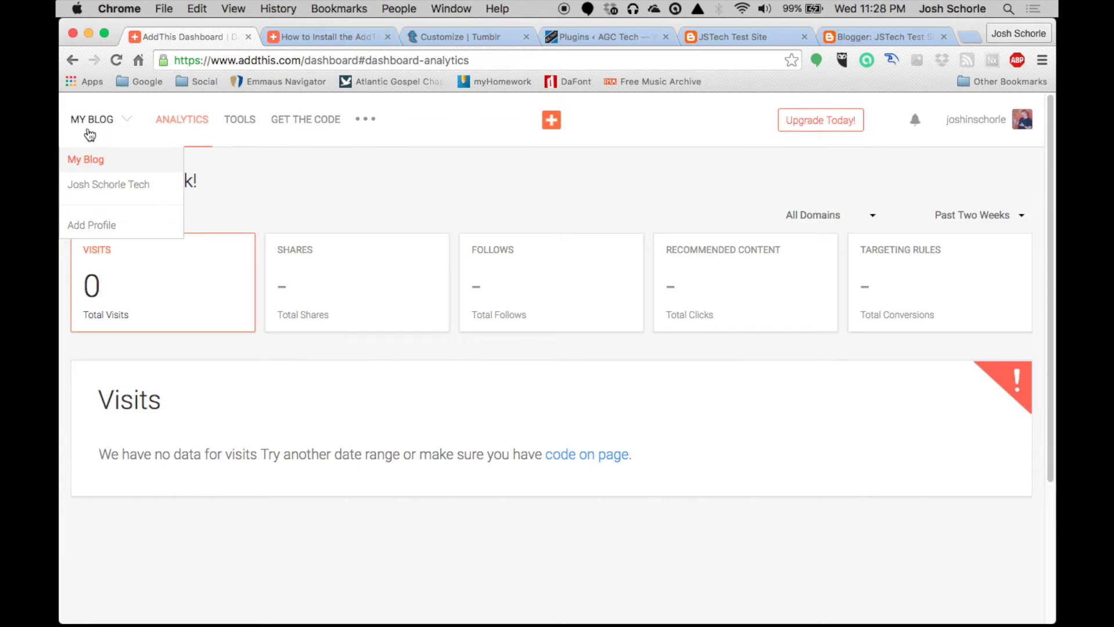
# Add a profile named 'JSTech Test Site', then look at its Profile Type and General settings
pyautogui.click(106, 227)
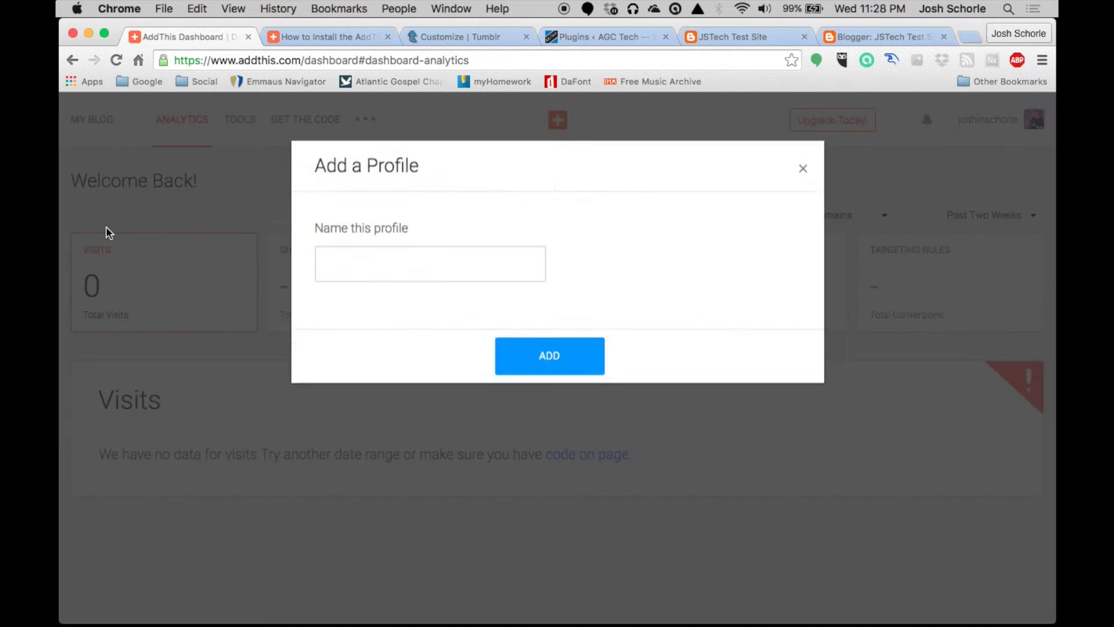
pyautogui.click(357, 284)
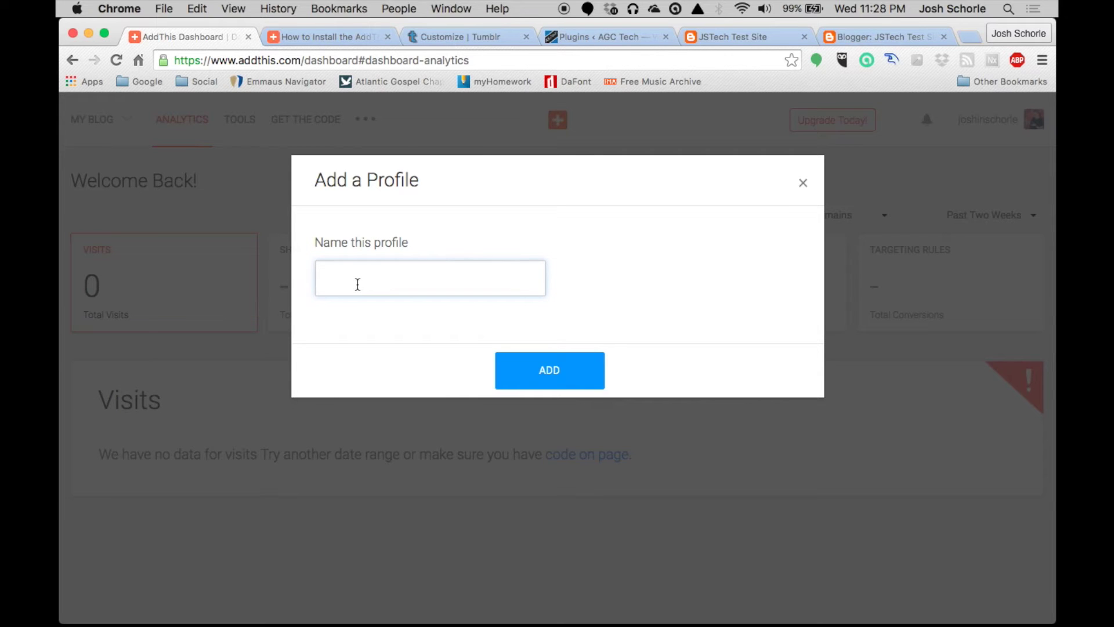
pyautogui.write('JSTech Test Site')
pyautogui.click(530, 380)
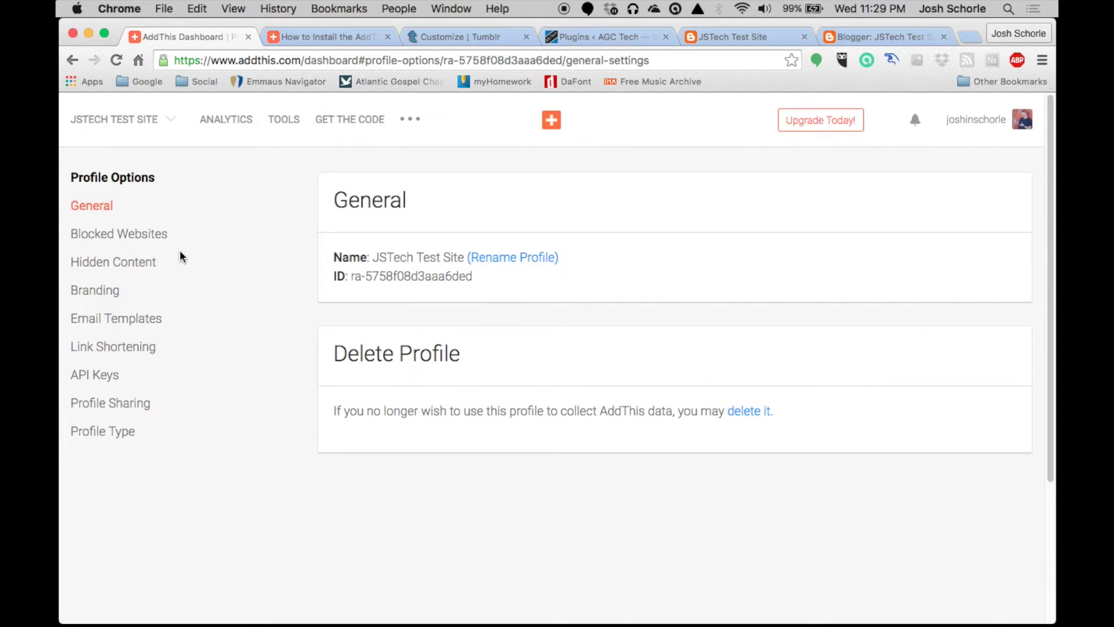
pyautogui.click(119, 432)
pyautogui.click(120, 207)
# Go to Tools > Follow Buttons and start setup of Horizontal Follow Buttons
pyautogui.click(284, 119)
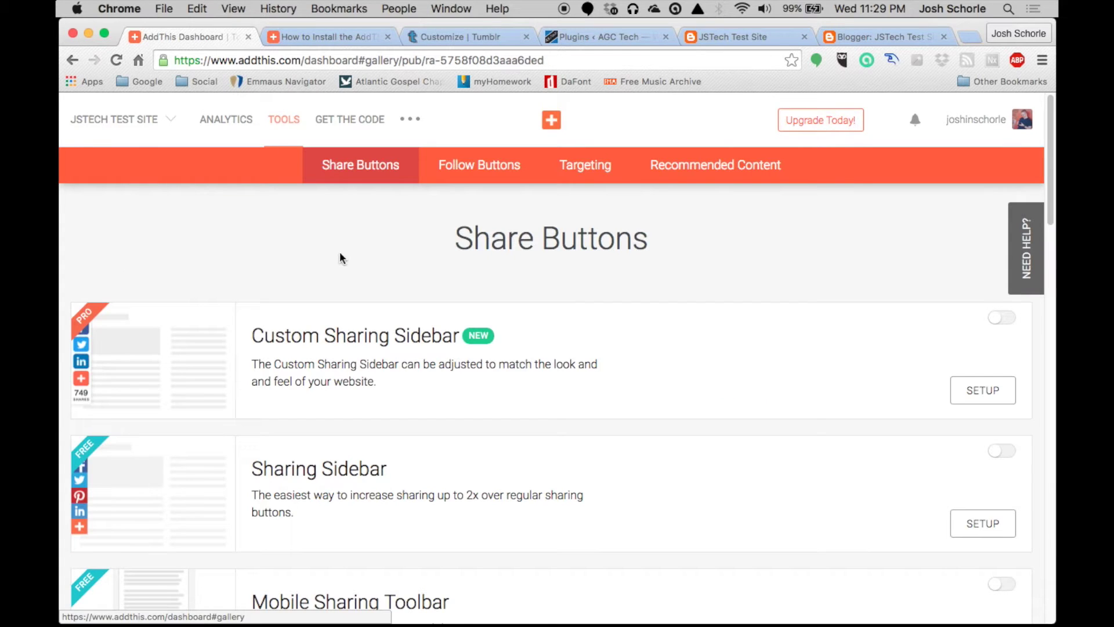
pyautogui.click(492, 174)
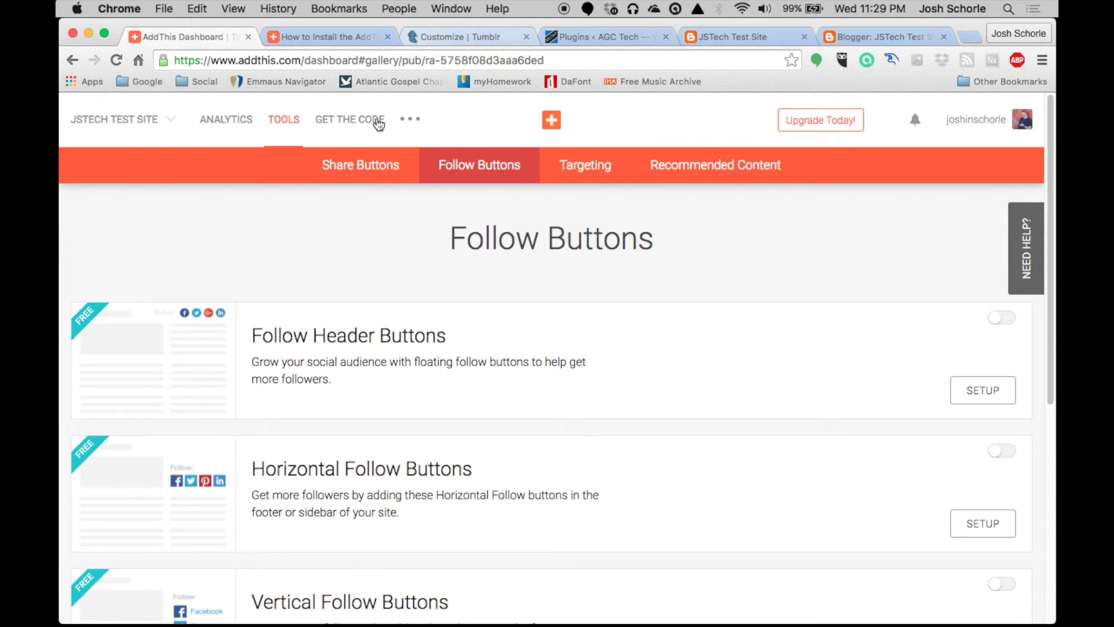
pyautogui.scroll(-1, 395, 266)
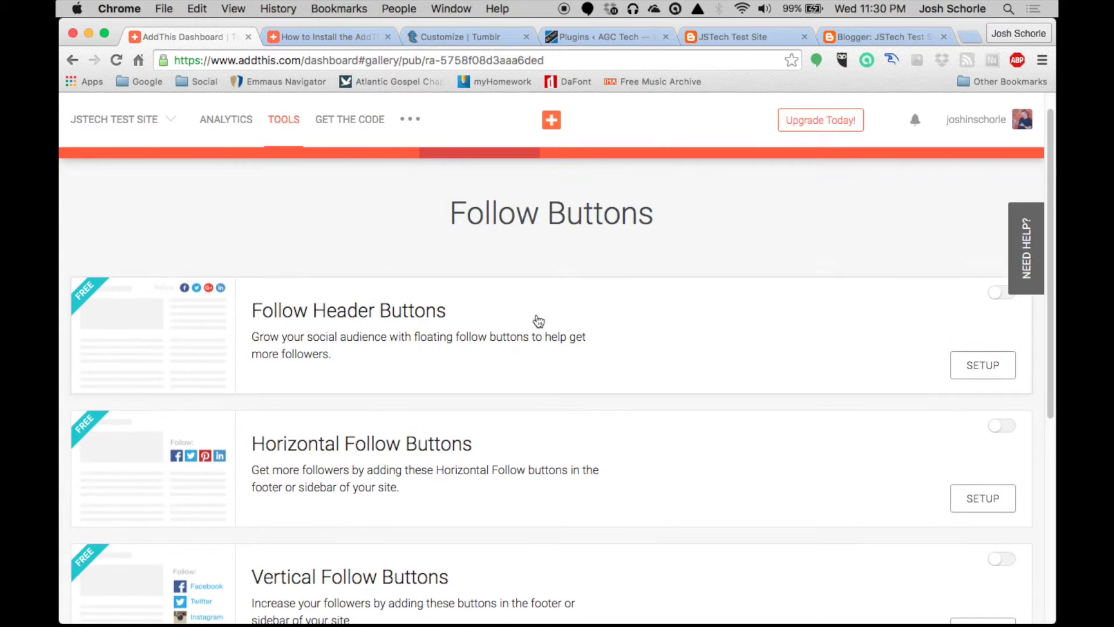
pyautogui.scroll(-4, 413, 336)
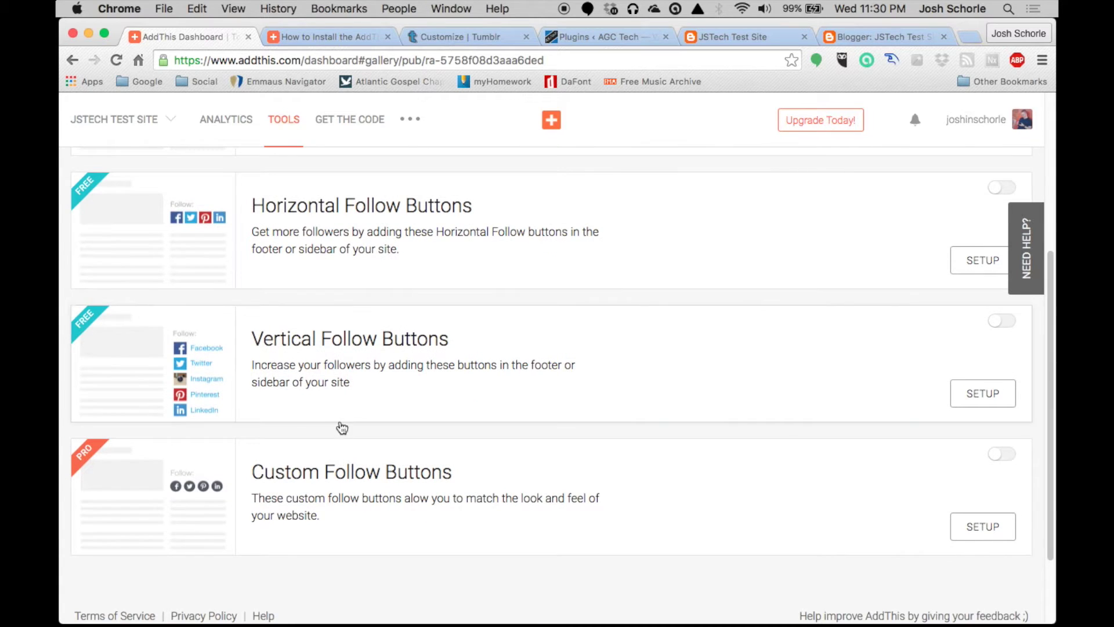
pyautogui.scroll(3, 340, 427)
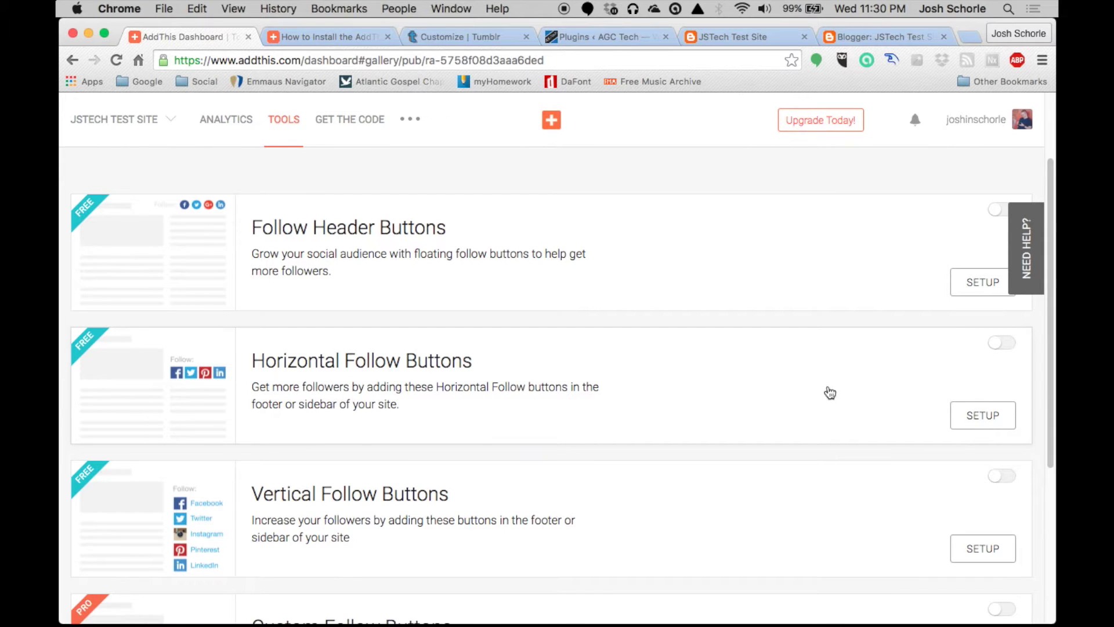
pyautogui.click(999, 345)
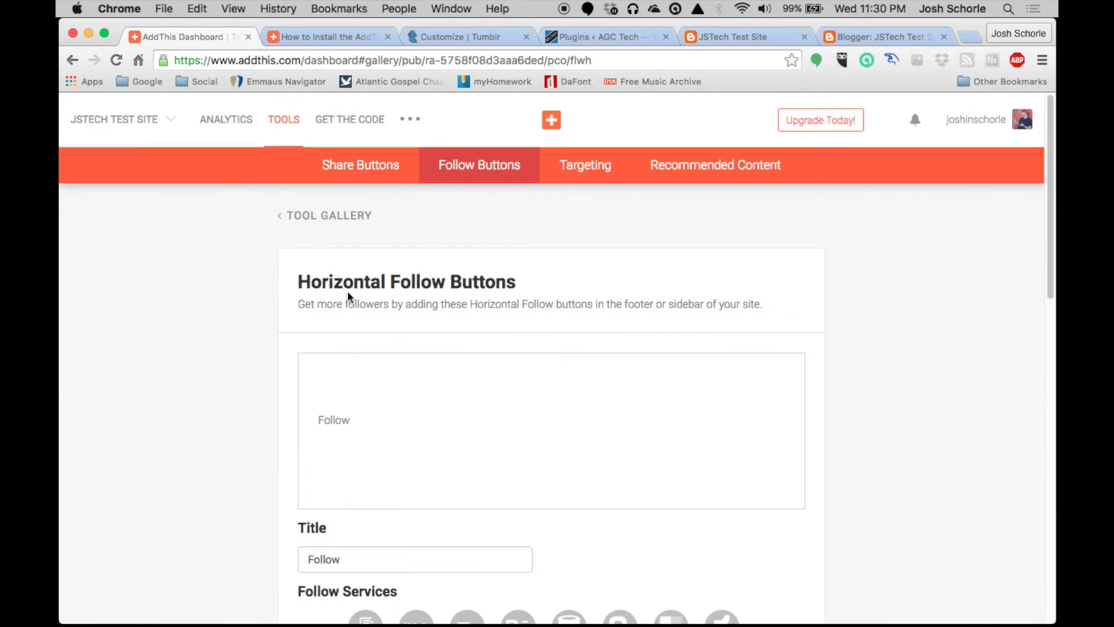
# Add Instagram, Twitter, YouTube, Tumblr and Snapchat to the 'Add Me On' follow services
pyautogui.scroll(-2, 413, 429)
pyautogui.scroll(2, 414, 427)
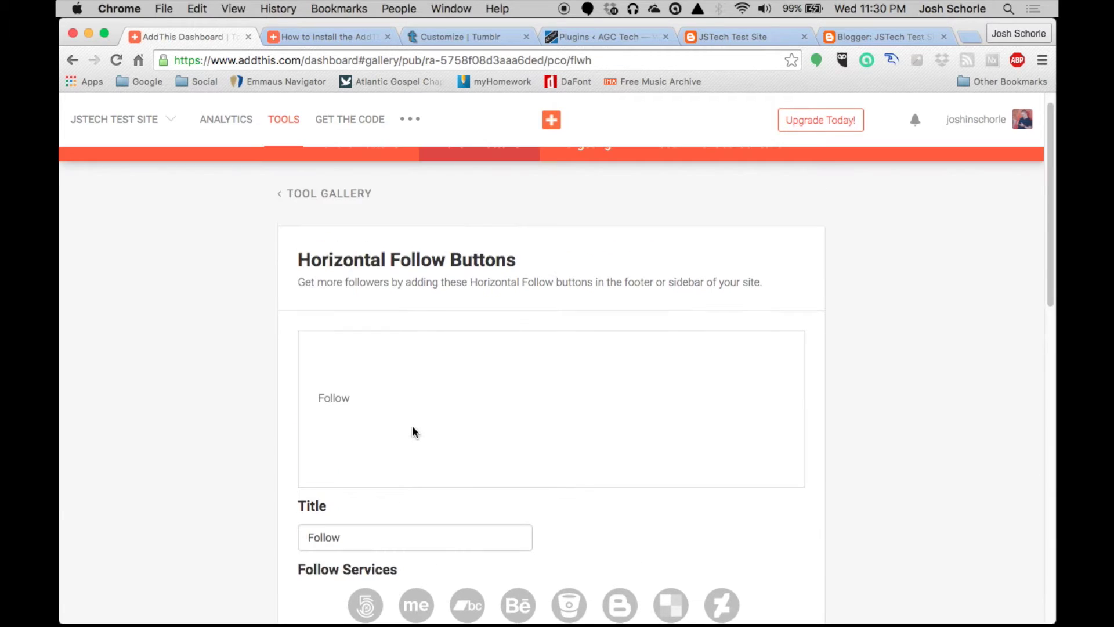
pyautogui.scroll(-3, 412, 427)
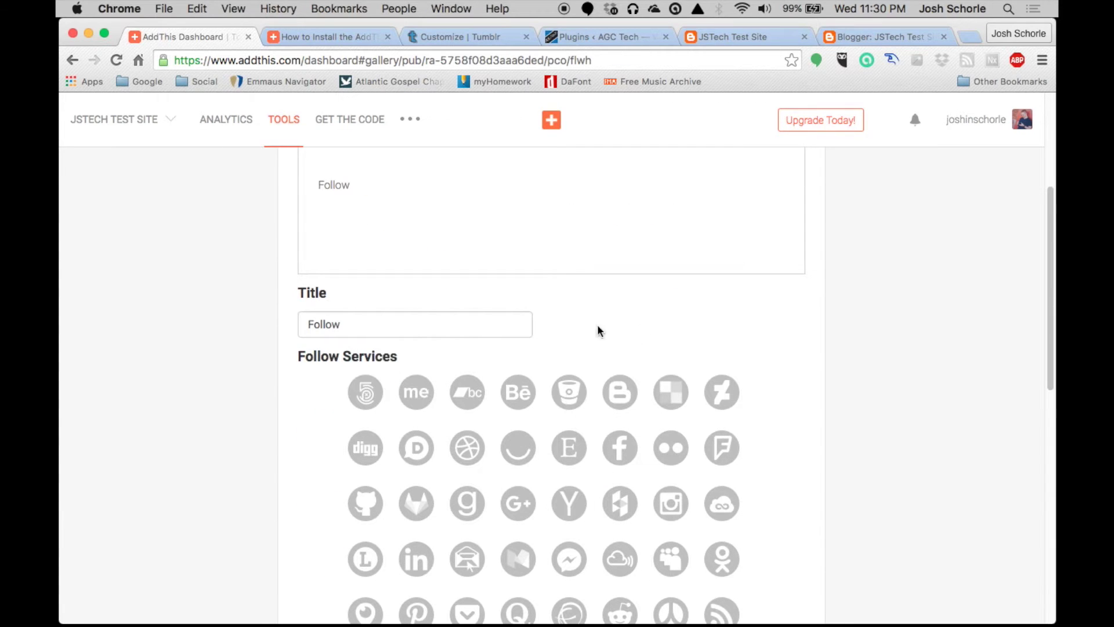
pyautogui.scroll(-2, 765, 428)
pyautogui.scroll(5, 765, 431)
pyautogui.scroll(-8, 764, 433)
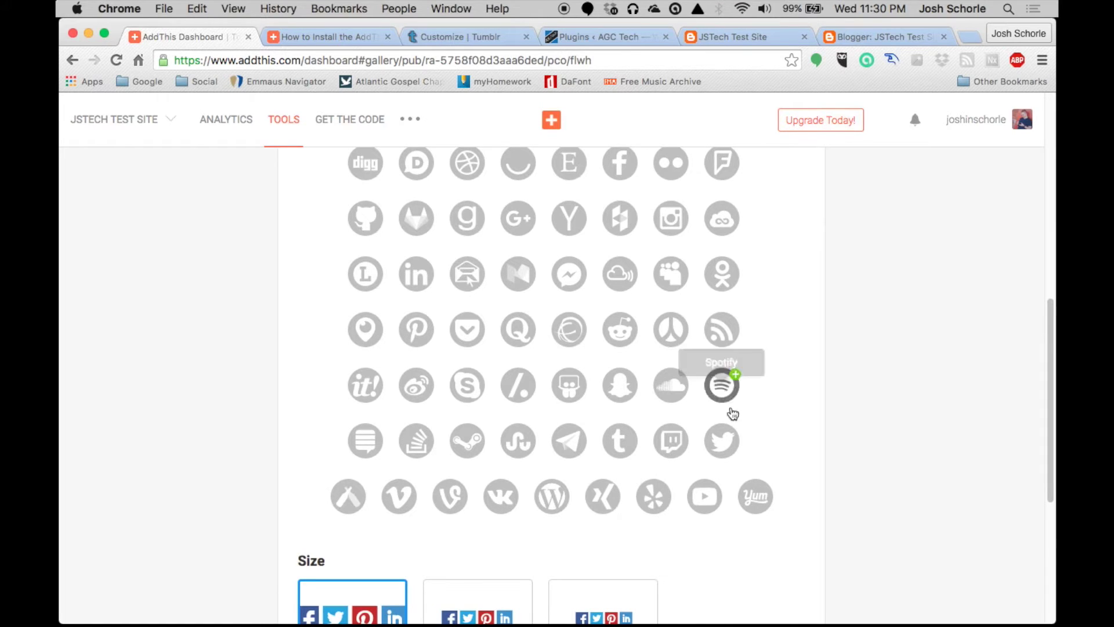
pyautogui.scroll(-2, 794, 471)
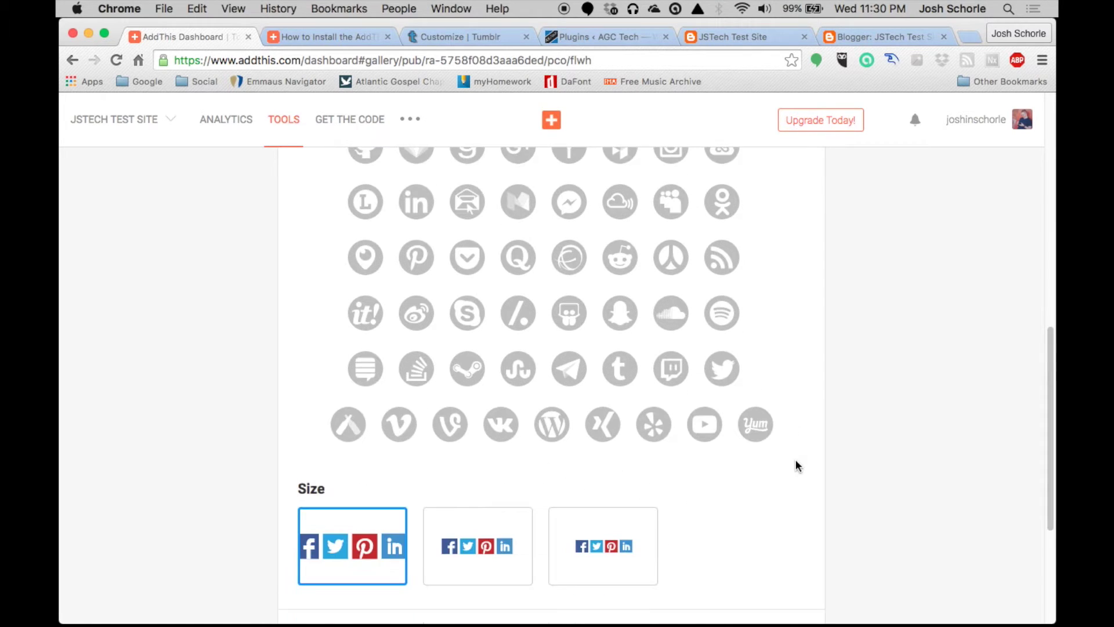
pyautogui.scroll(5, 761, 418)
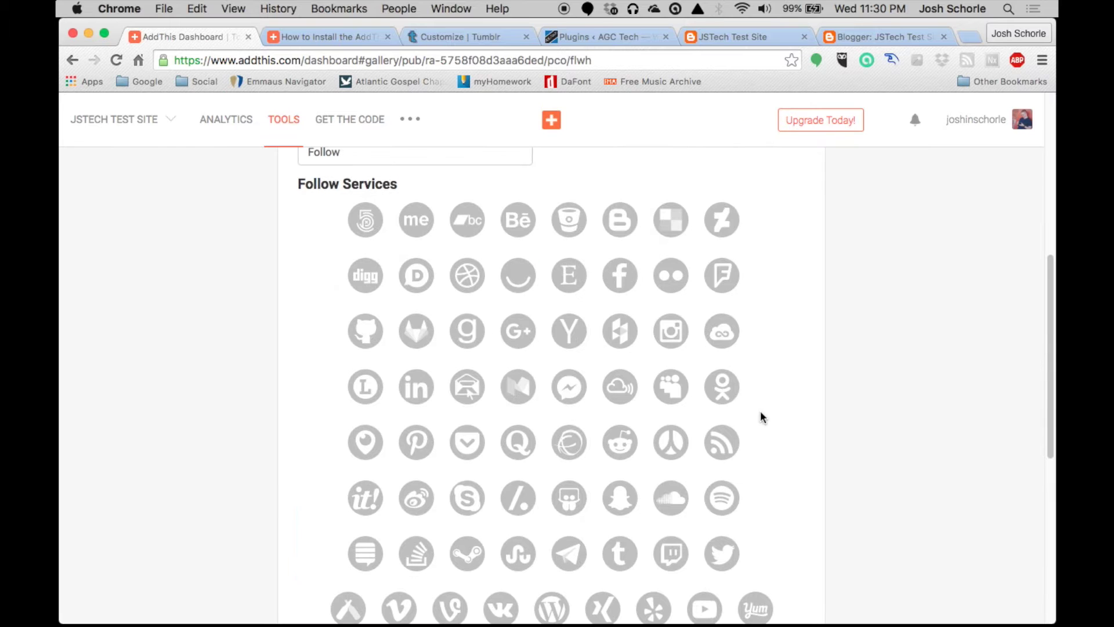
pyautogui.scroll(3, 763, 362)
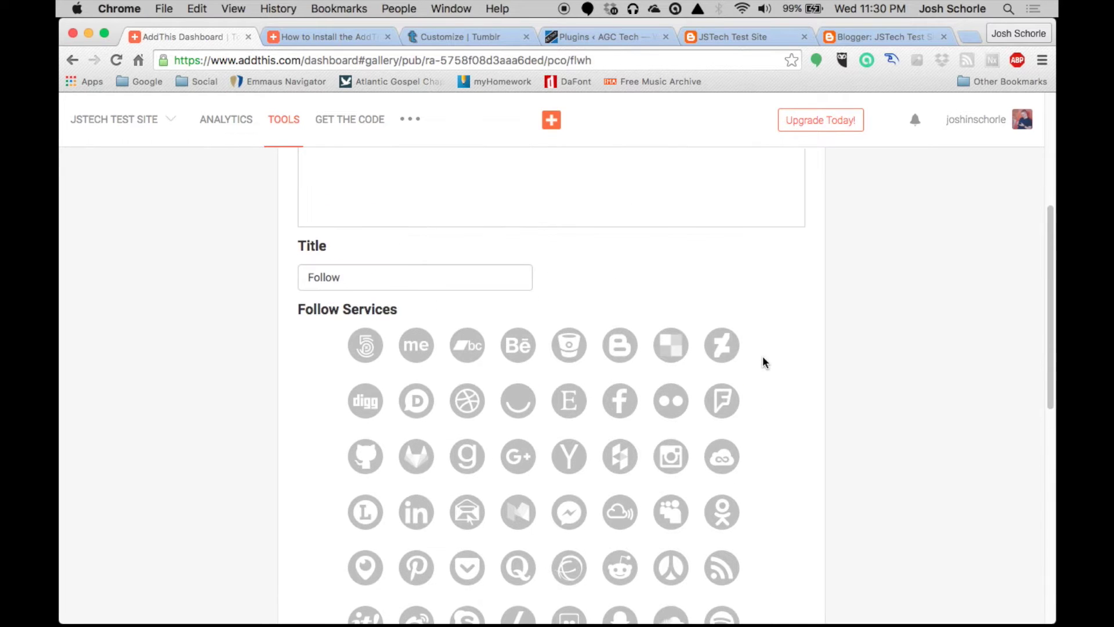
pyautogui.scroll(1, 388, 306)
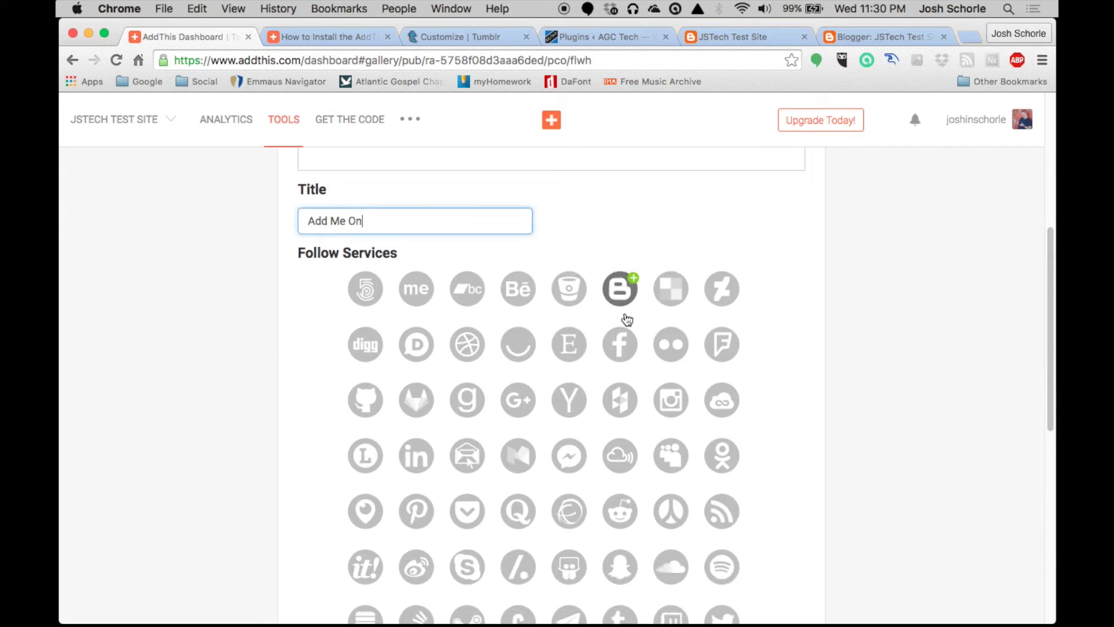
pyautogui.scroll(-10, 627, 318)
pyautogui.scroll(10, 562, 292)
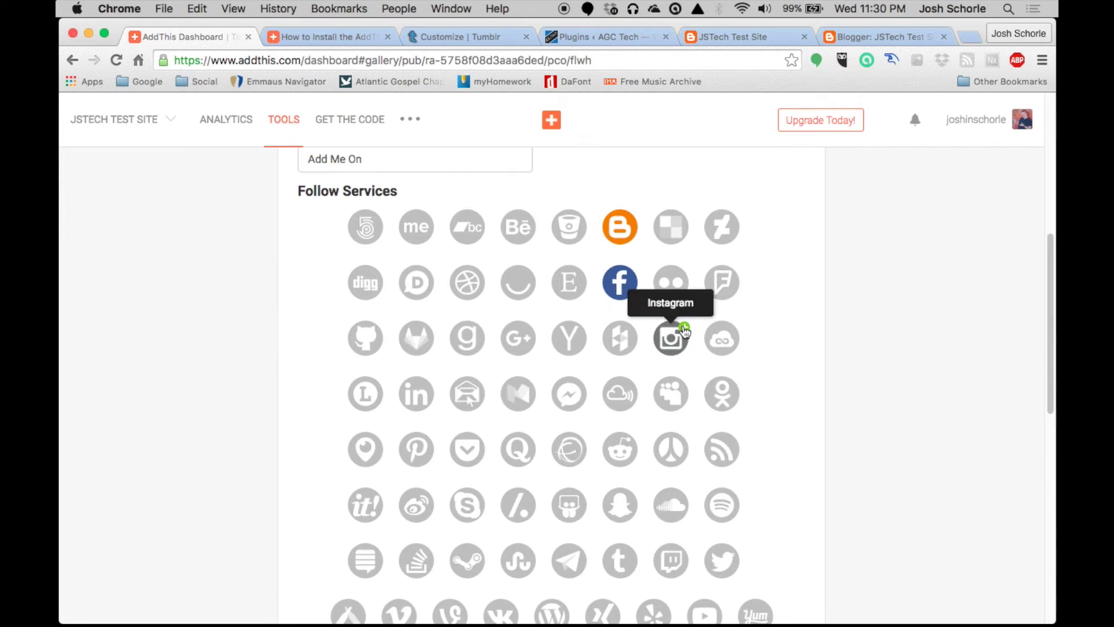
pyautogui.click(673, 332)
pyautogui.scroll(-1, 679, 302)
pyautogui.click(722, 495)
pyautogui.click(704, 549)
pyautogui.click(620, 495)
pyautogui.click(620, 439)
pyautogui.scroll(2, 602, 324)
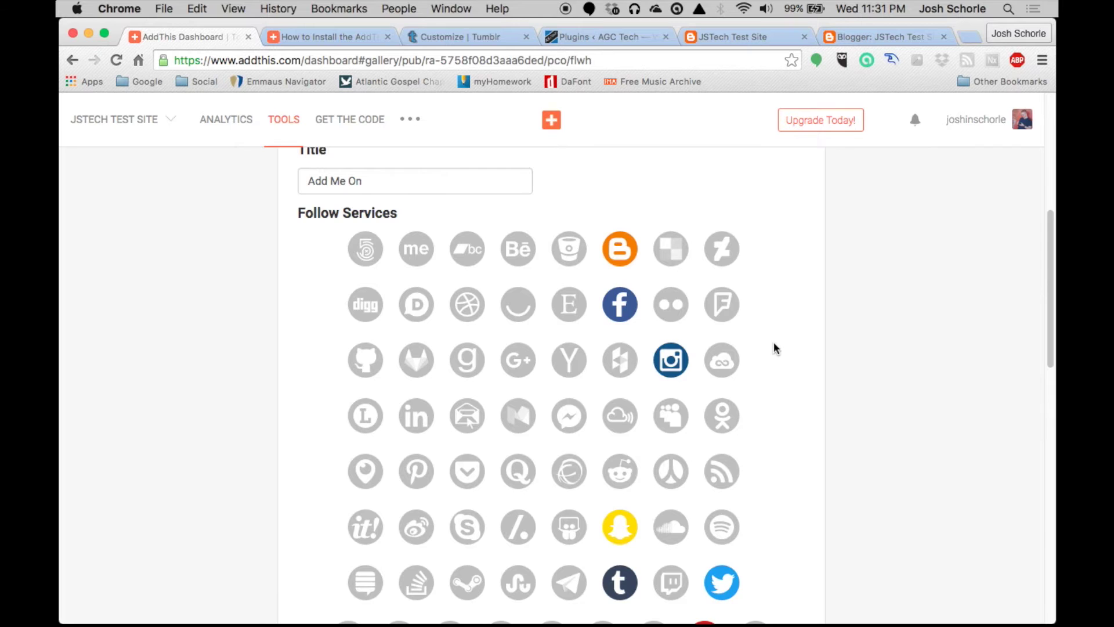
pyautogui.scroll(-8, 789, 402)
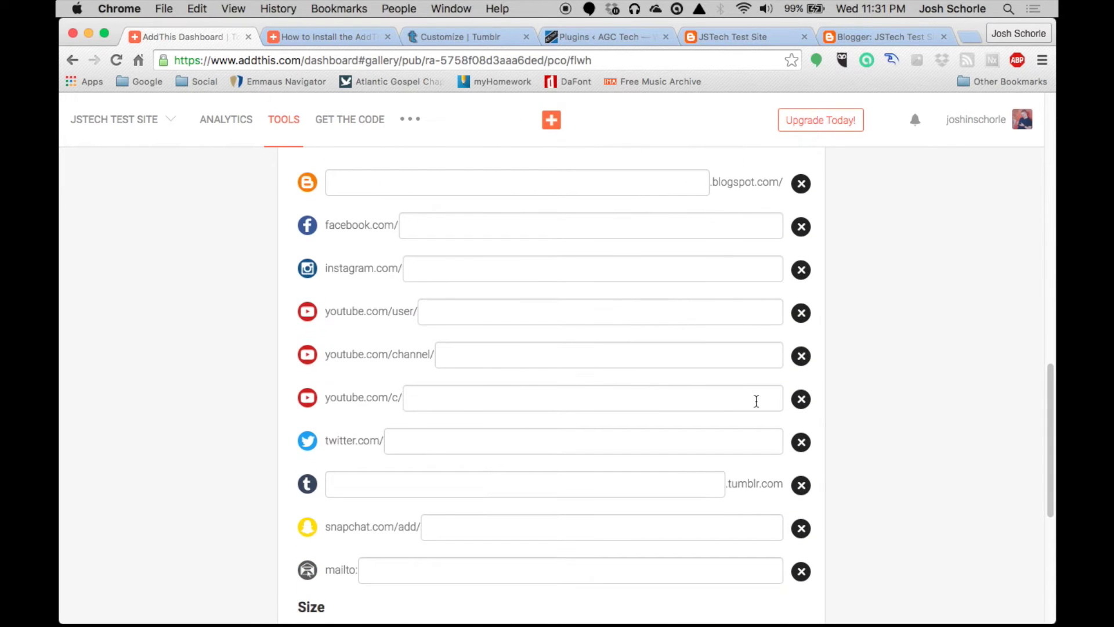
# Remove the blogspot, mailto and Snapchat links from the follow services list
pyautogui.scroll(1, 583, 390)
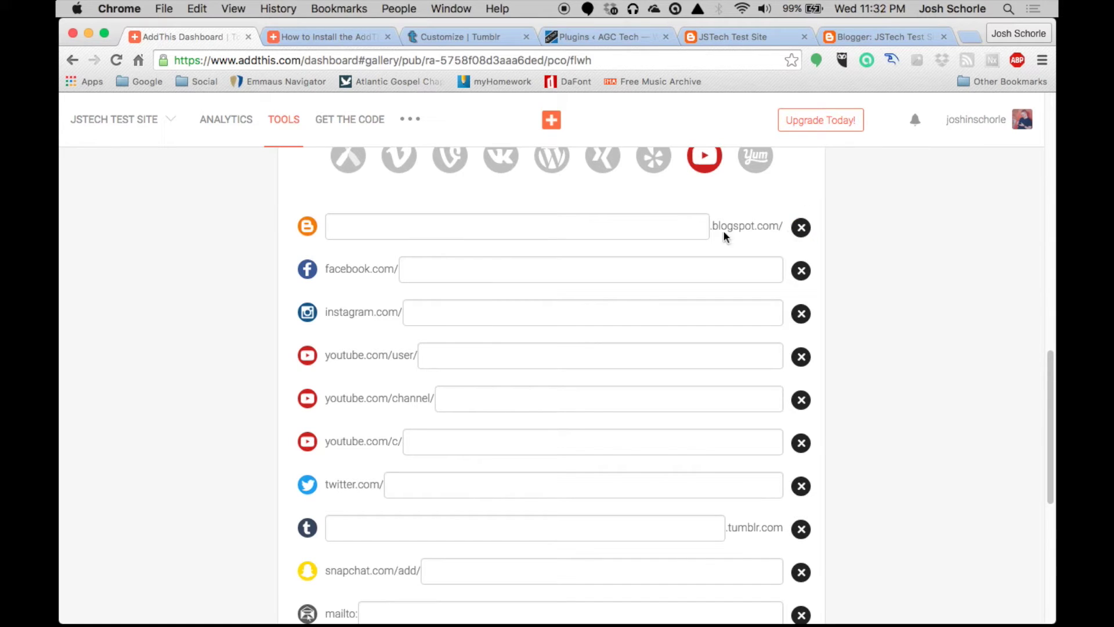
pyautogui.click(809, 234)
pyautogui.scroll(-1, 581, 349)
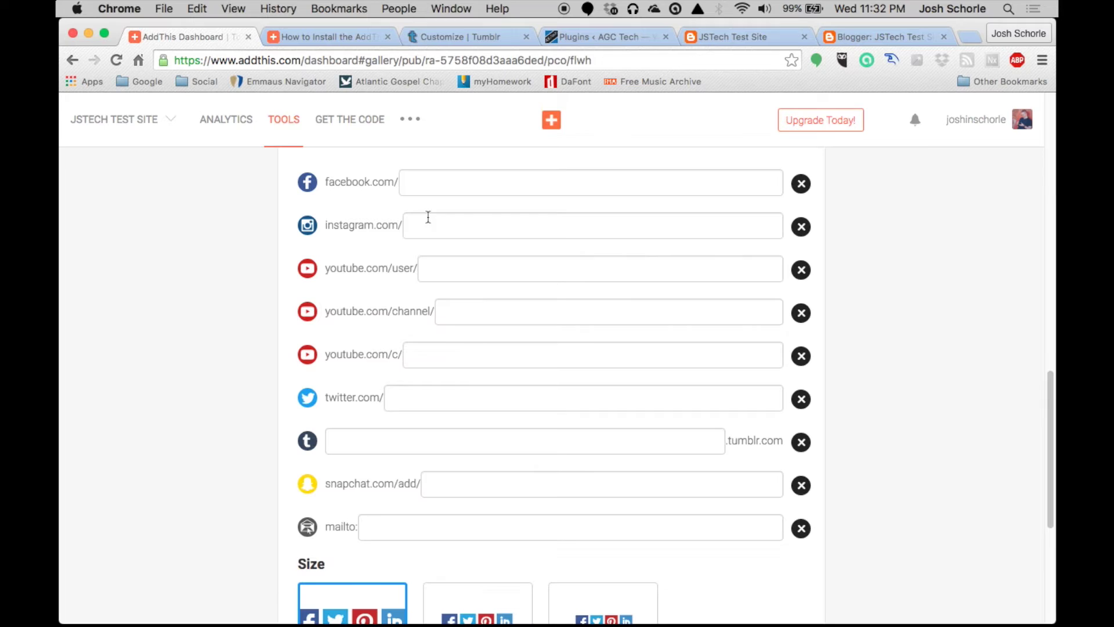
pyautogui.scroll(1, 325, 306)
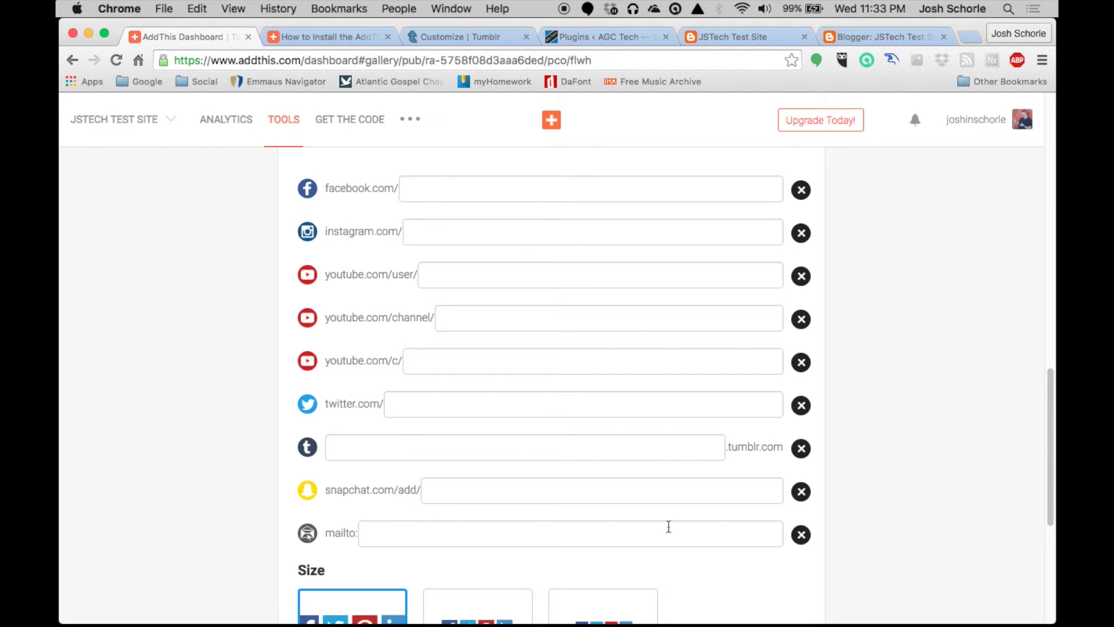
pyautogui.click(801, 534)
pyautogui.click(801, 492)
# Enter the Facebook username and the next service's username, then add Snapchat back
pyautogui.click(590, 189)
pyautogui.write('JoshSchorleTech')
pyautogui.press('Tab')
pyautogui.write('JoshSchorle')
pyautogui.press('Tab')
pyautogui.write('JoshSchorle')
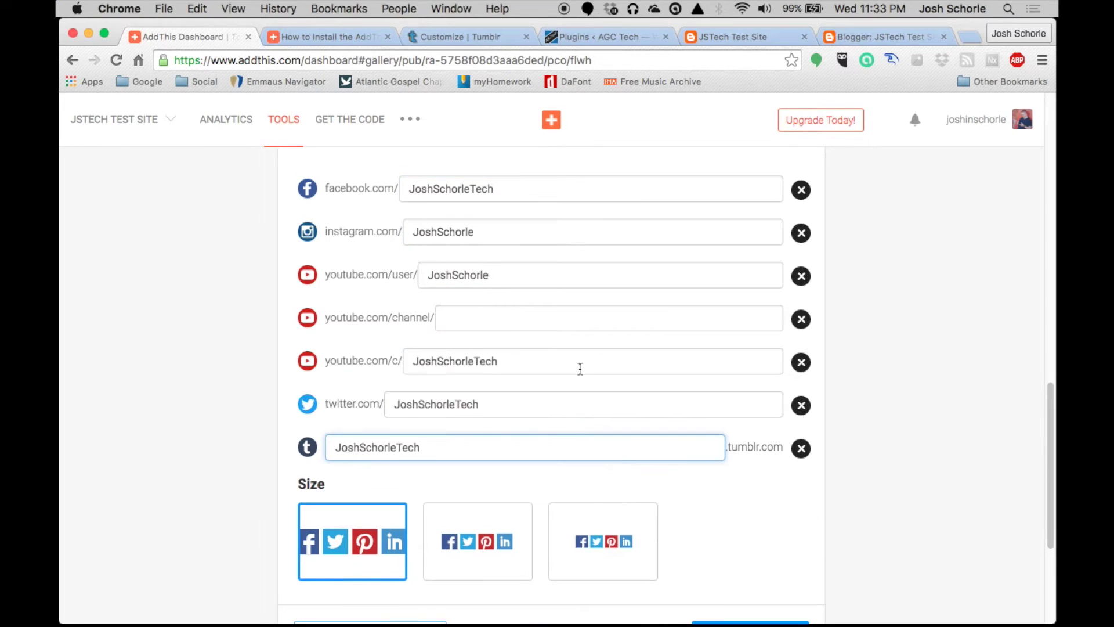
pyautogui.scroll(5, 580, 368)
pyautogui.click(619, 182)
# Leave Show Thank You on Yes under the extra options and activate the horizontal follow buttons
pyautogui.scroll(-5, 718, 396)
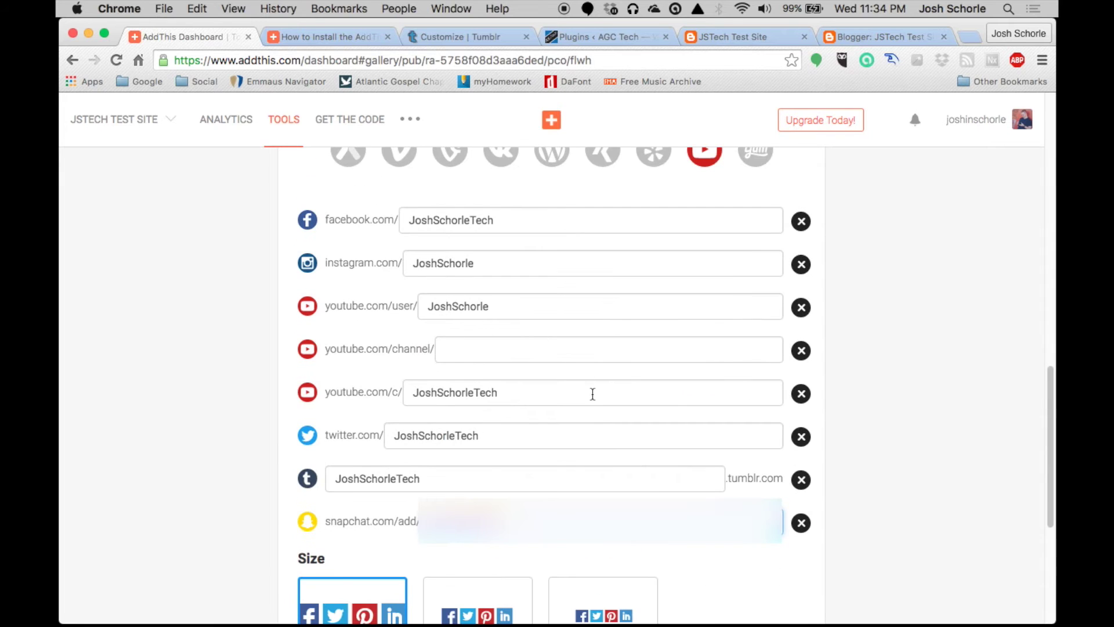
pyautogui.scroll(-5, 593, 394)
pyautogui.click(355, 533)
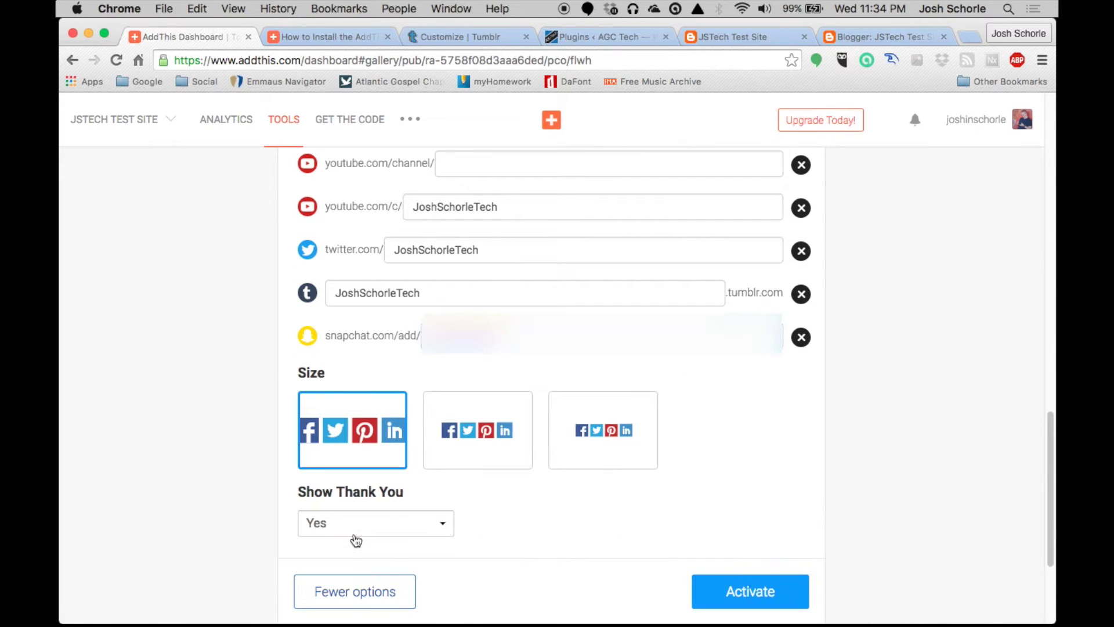
pyautogui.scroll(-3, 372, 511)
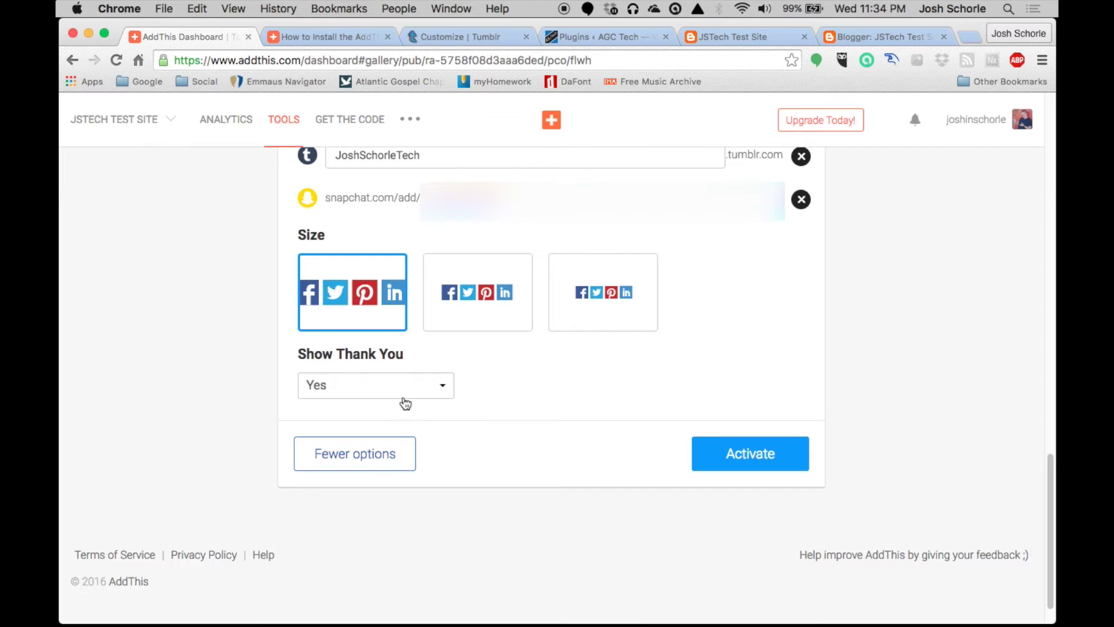
pyautogui.click(385, 386)
pyautogui.scroll(2, 640, 483)
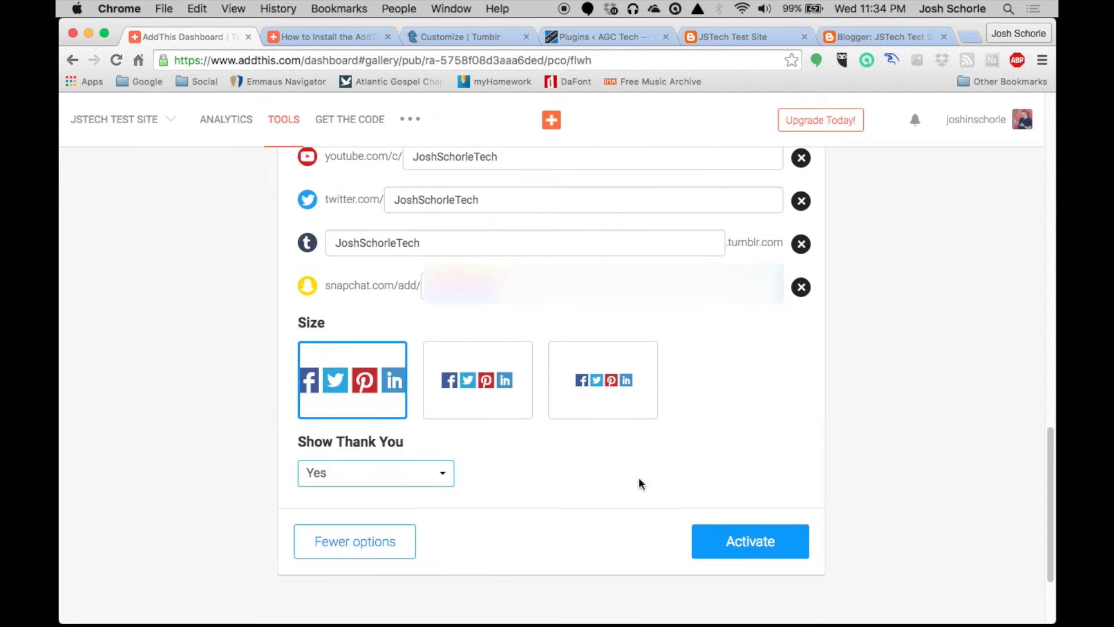
pyautogui.click(709, 540)
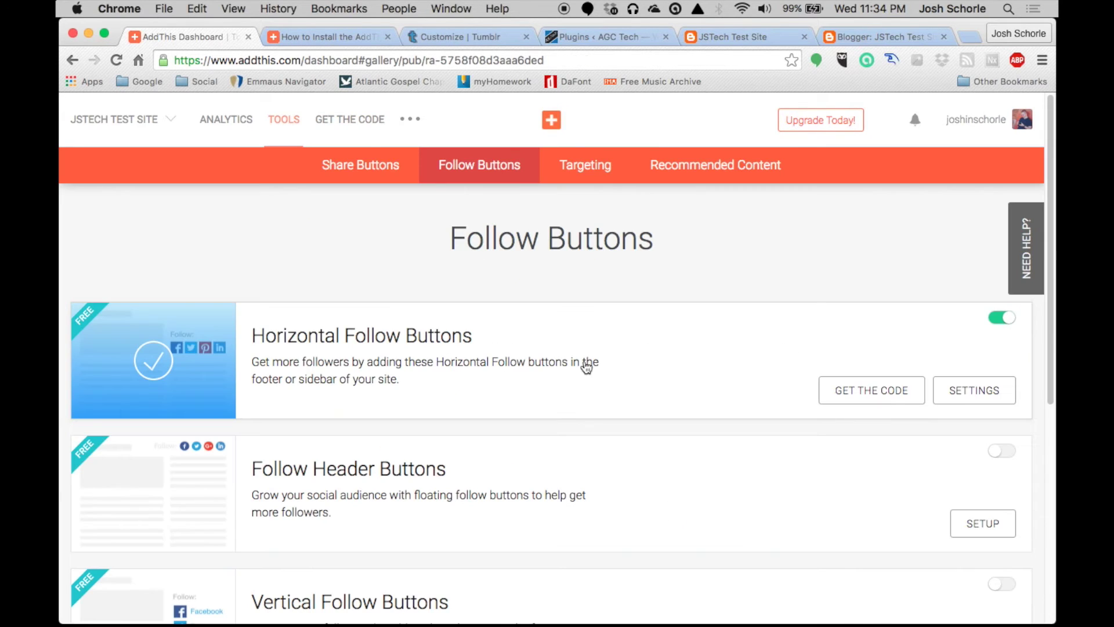
# Copy the step 1 install script from the Horizontal Follow Buttons Get The Code page
pyautogui.click(863, 402)
pyautogui.scroll(-2, 861, 398)
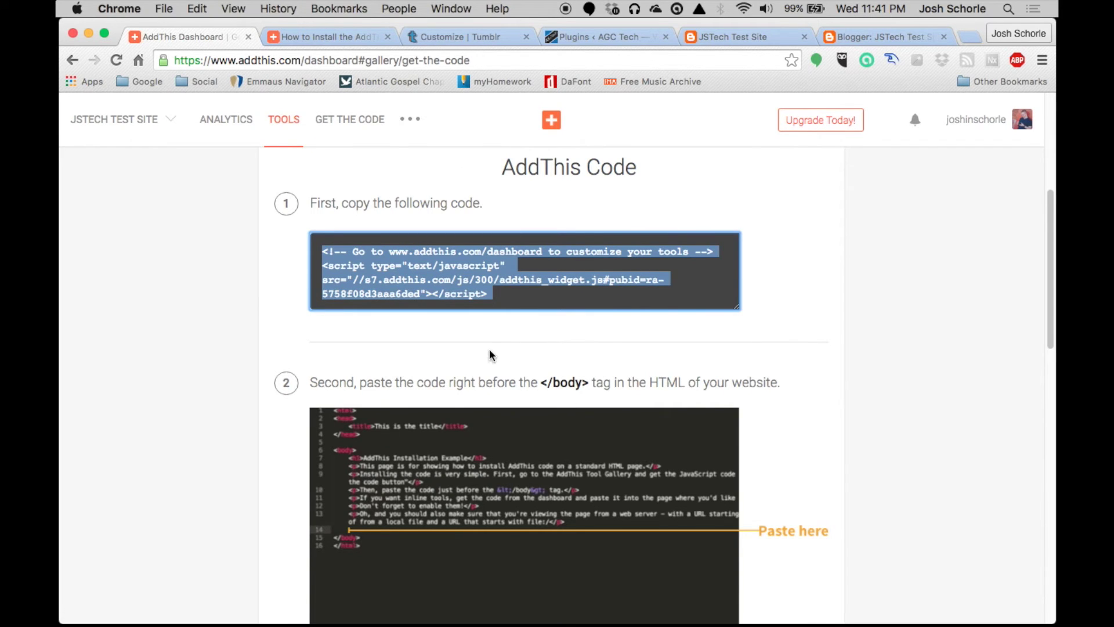
pyautogui.click(450, 35)
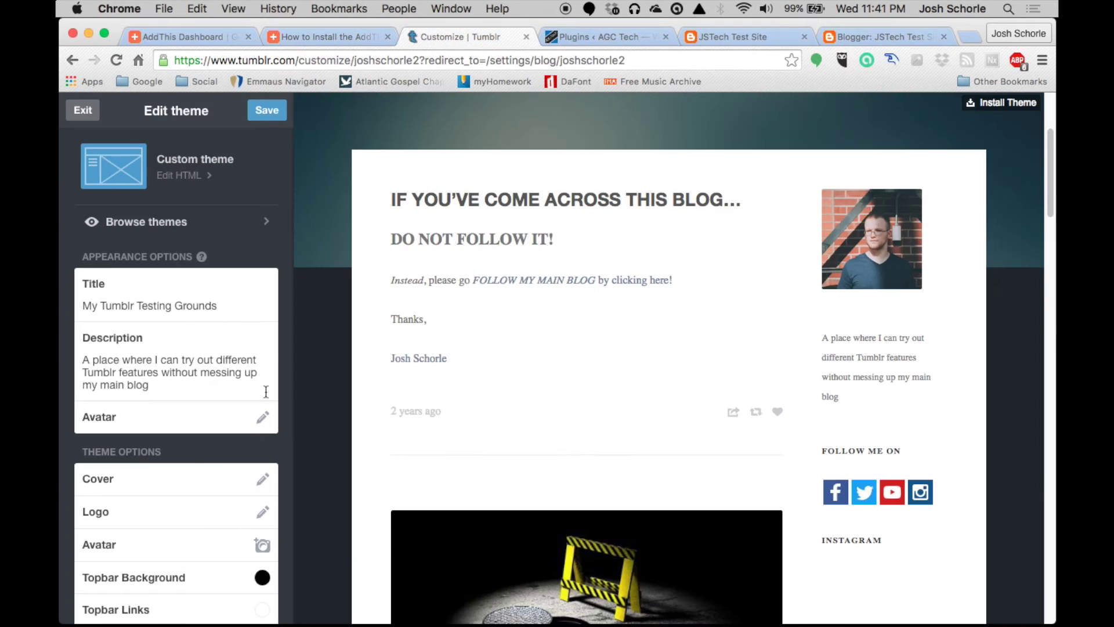
# Paste the AddThis script into the Tumblr theme HTML just above </body>, then return to AddThis
pyautogui.click(192, 177)
pyautogui.scroll(-20, 225, 325)
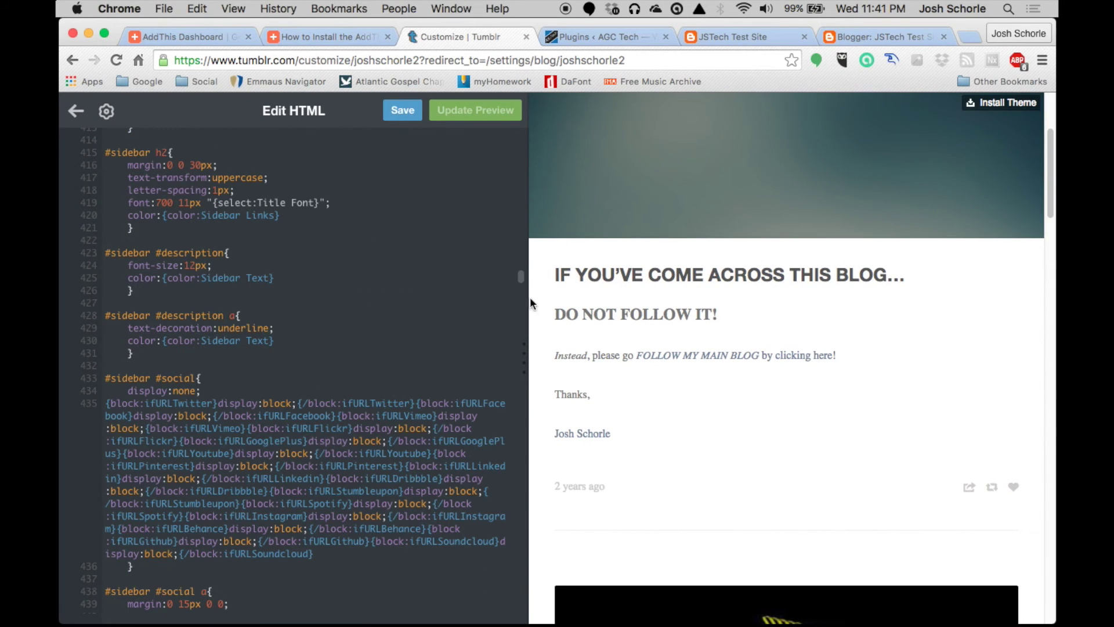
pyautogui.scroll(-20, 518, 281)
pyautogui.click(156, 598)
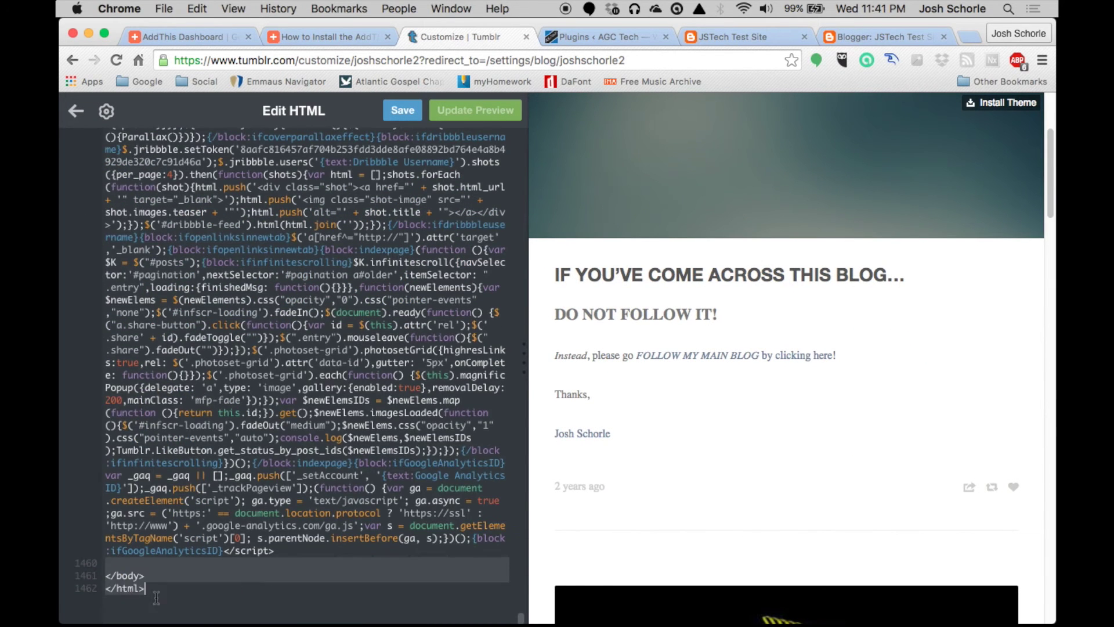
pyautogui.click(119, 563)
pyautogui.press('Return')
pyautogui.press('Return')
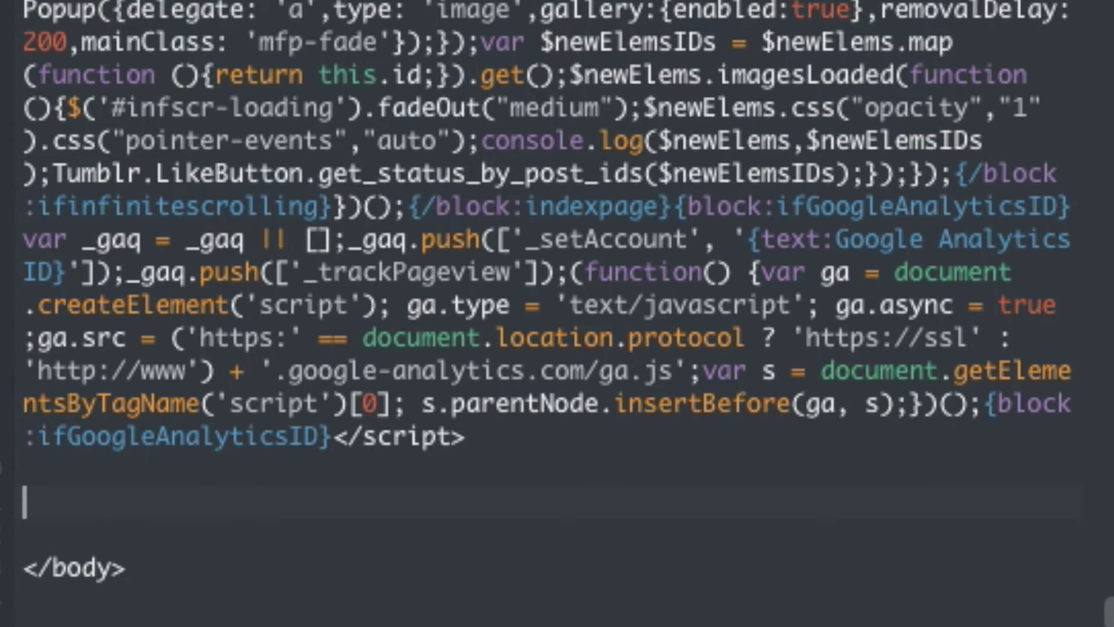
pyautogui.write('<!-- Go to www.addthis.com/dashboard to customize your tools --> <script type="text/javascript" src="//s7.addthis.com/js/300/addthis_widget.js#pubid=ra-5758f08d3aaa6ded"></script>')
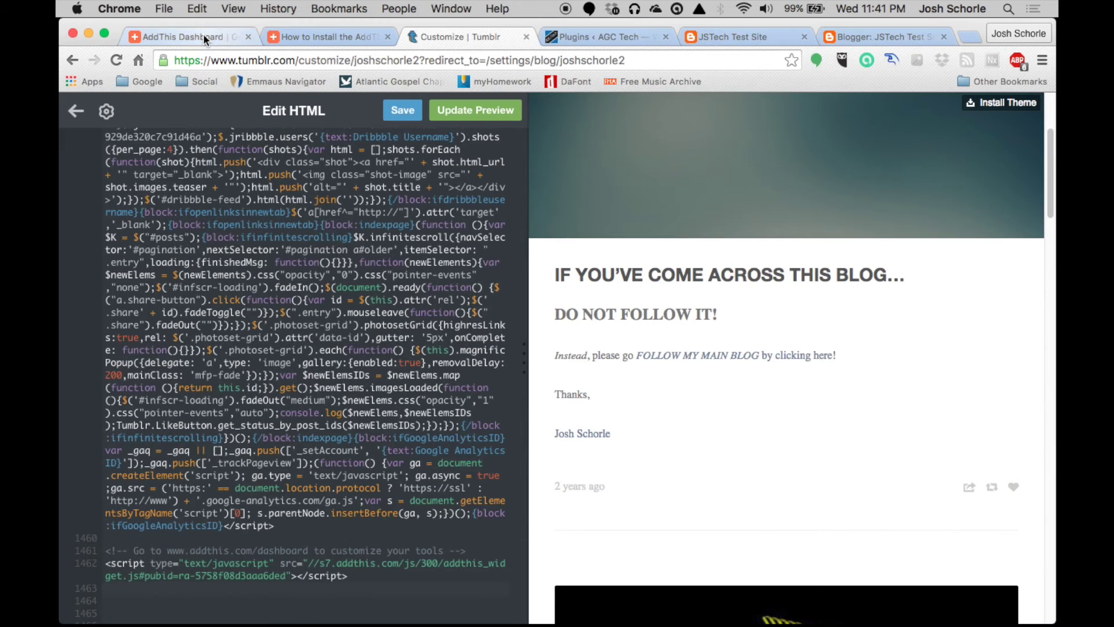
pyautogui.click(203, 36)
# Copy the Horizontal Follow Buttons inline snippet under Code for Activated Tools
pyautogui.scroll(-10, 500, 357)
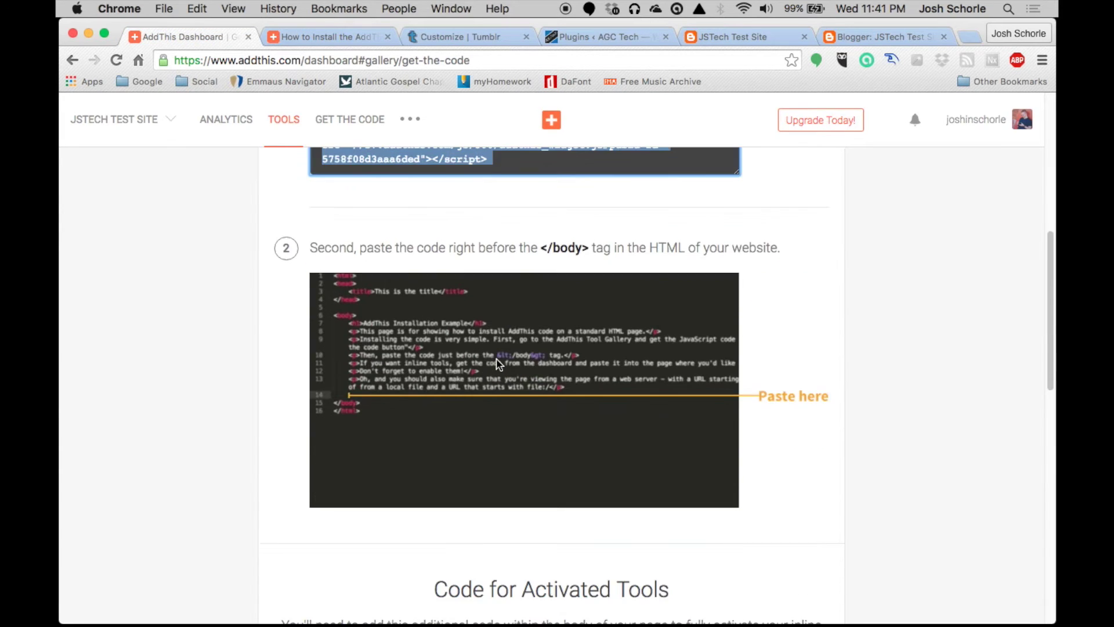
pyautogui.scroll(-2, 500, 355)
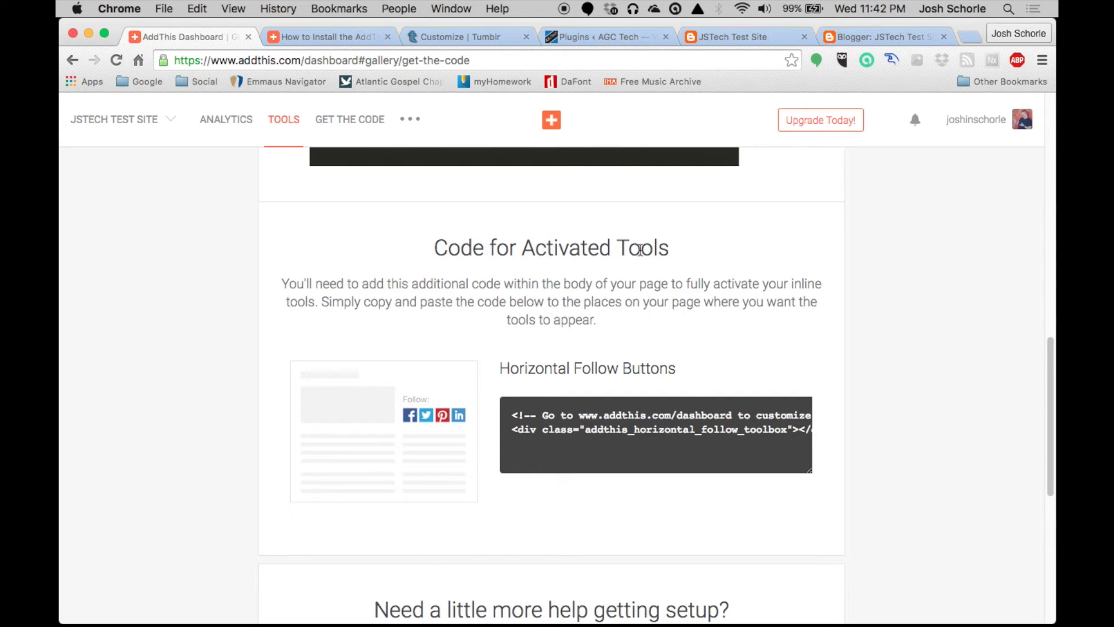
pyautogui.click(658, 427)
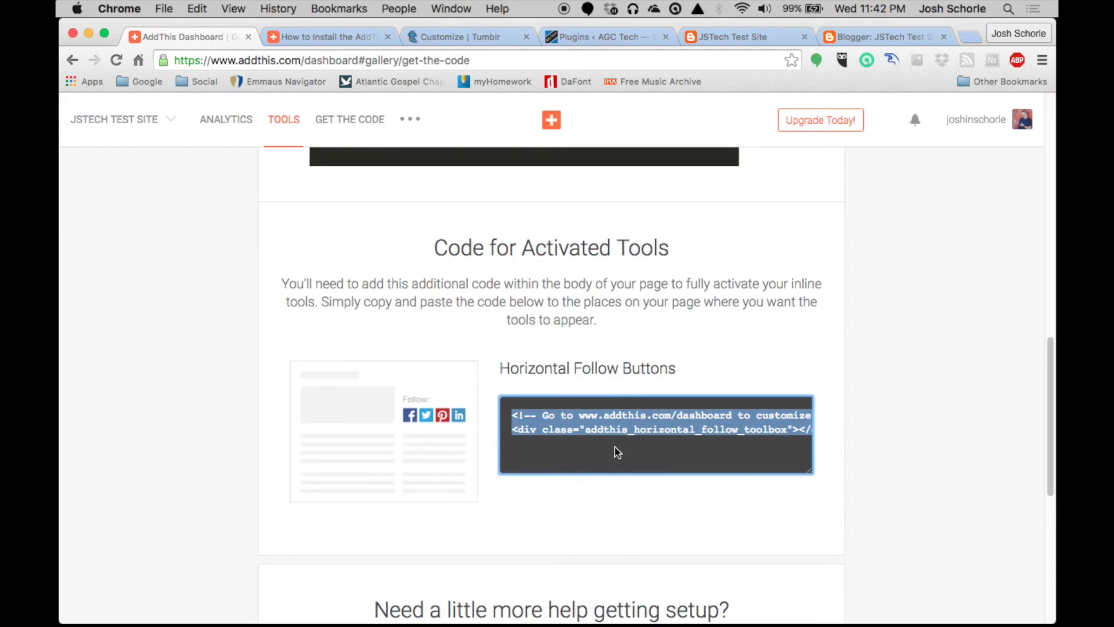
# Paste the addthis_horizontal_follow_toolbox div under the Follow Me On heading, refresh the preview, and save
pyautogui.click(441, 37)
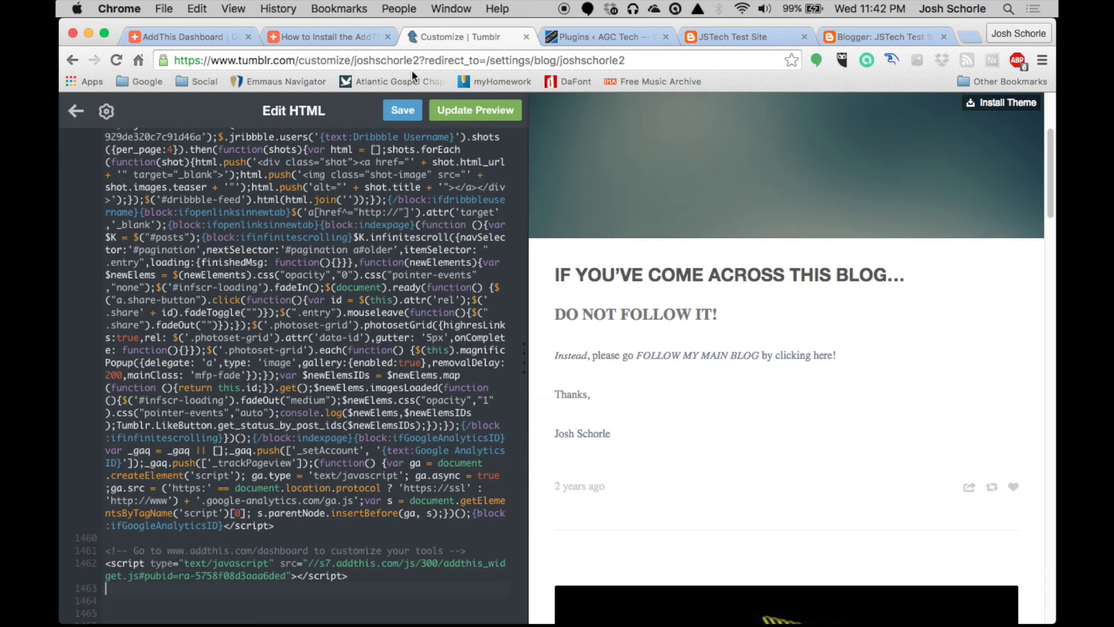
pyautogui.scroll(-5, 294, 321)
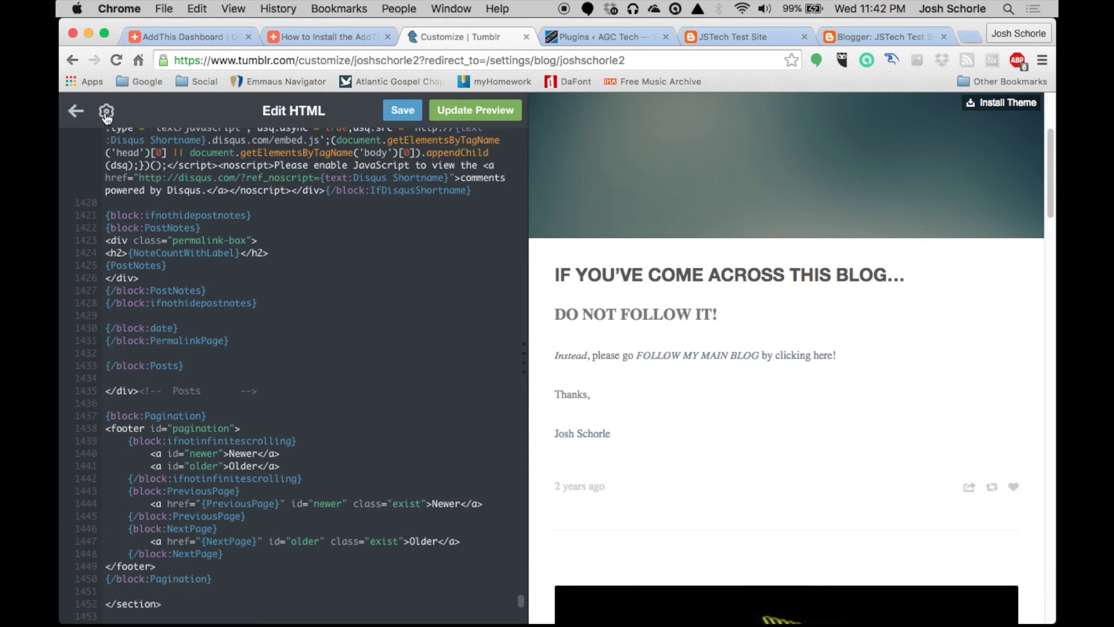
pyautogui.press('super+f')
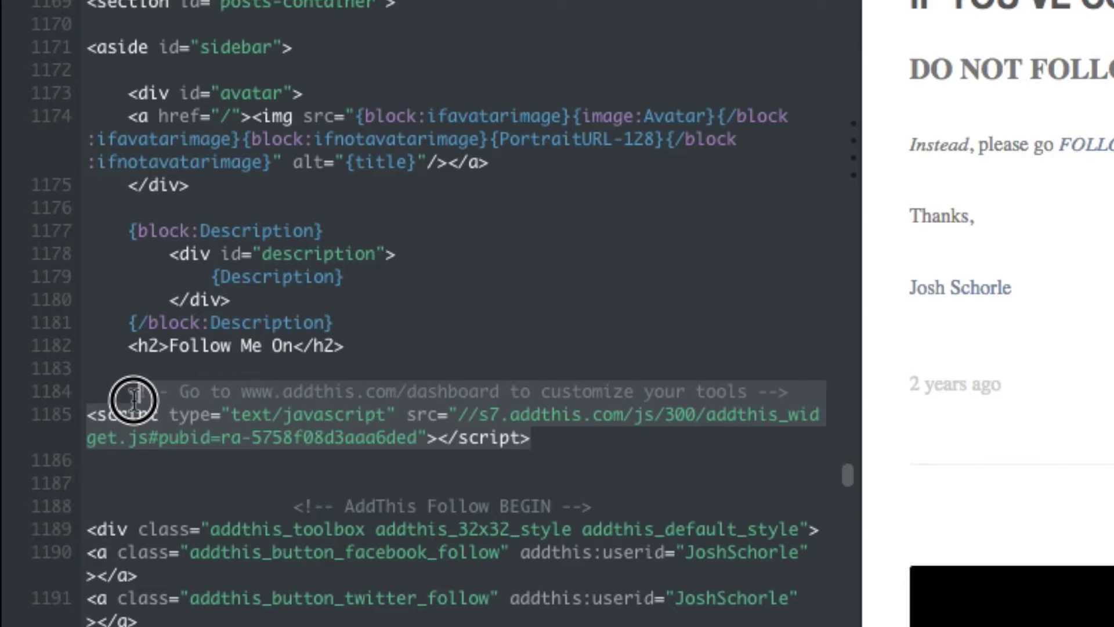
pyautogui.press('super+v')
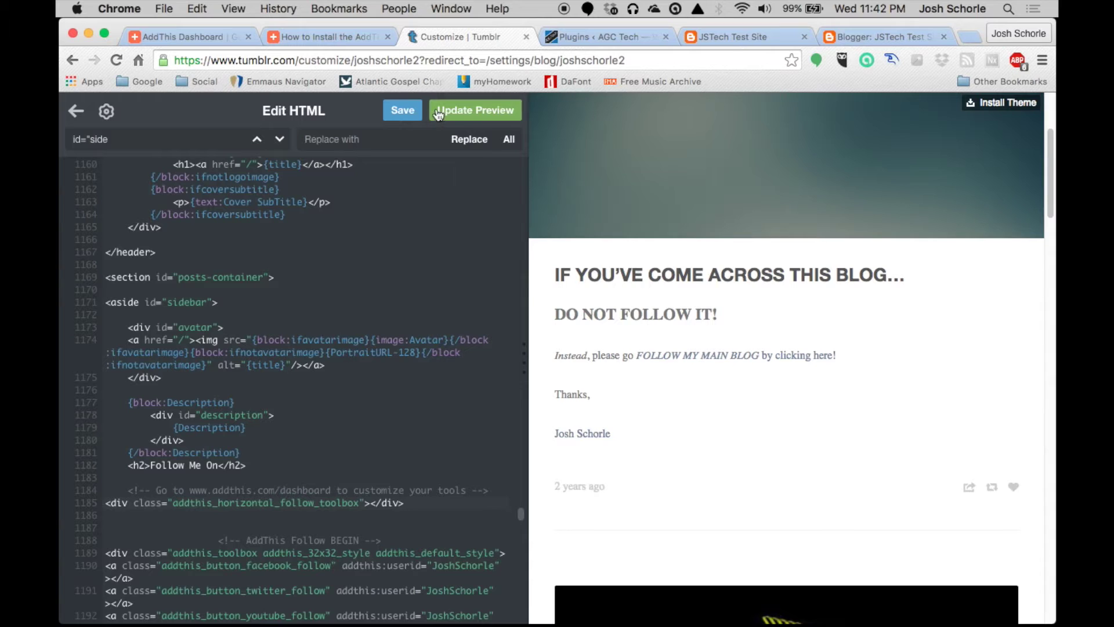
pyautogui.click(438, 114)
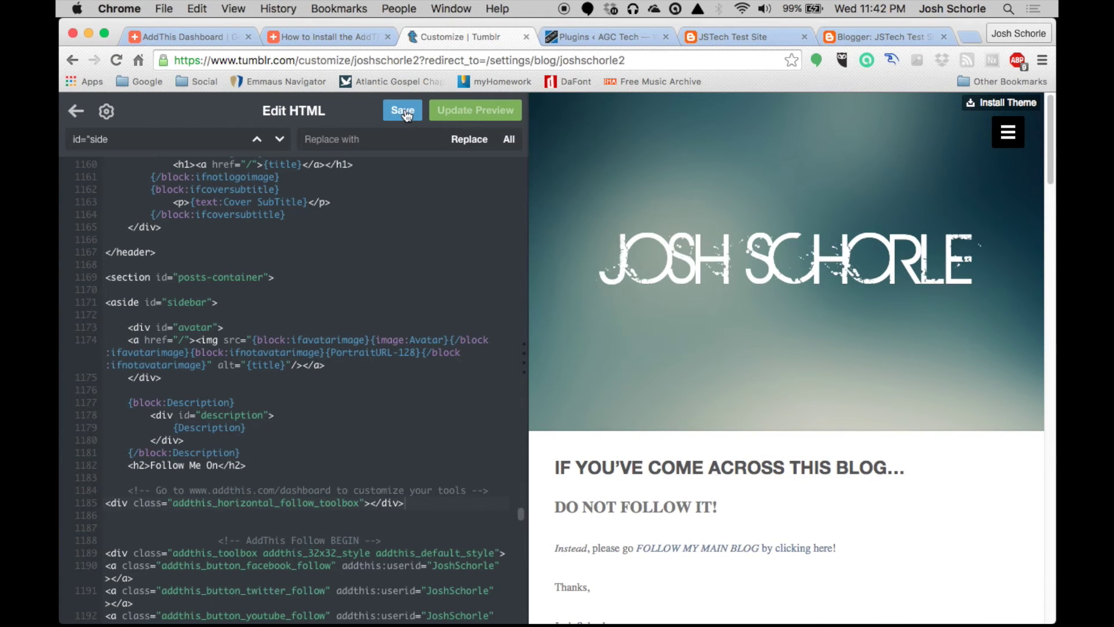
pyautogui.click(405, 112)
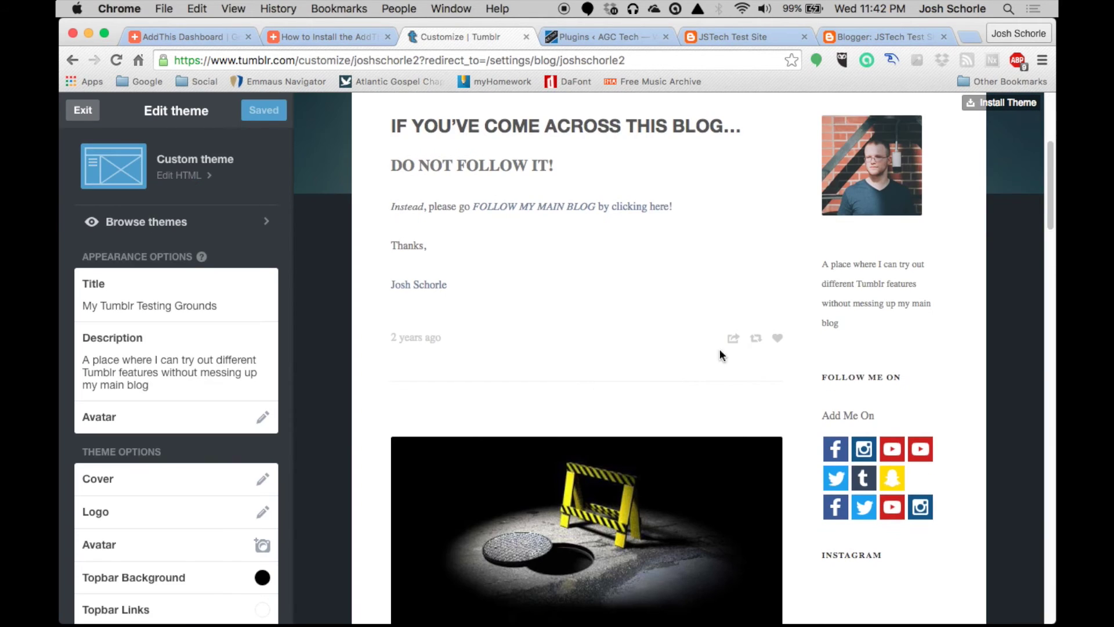
pyautogui.scroll(-1, 719, 354)
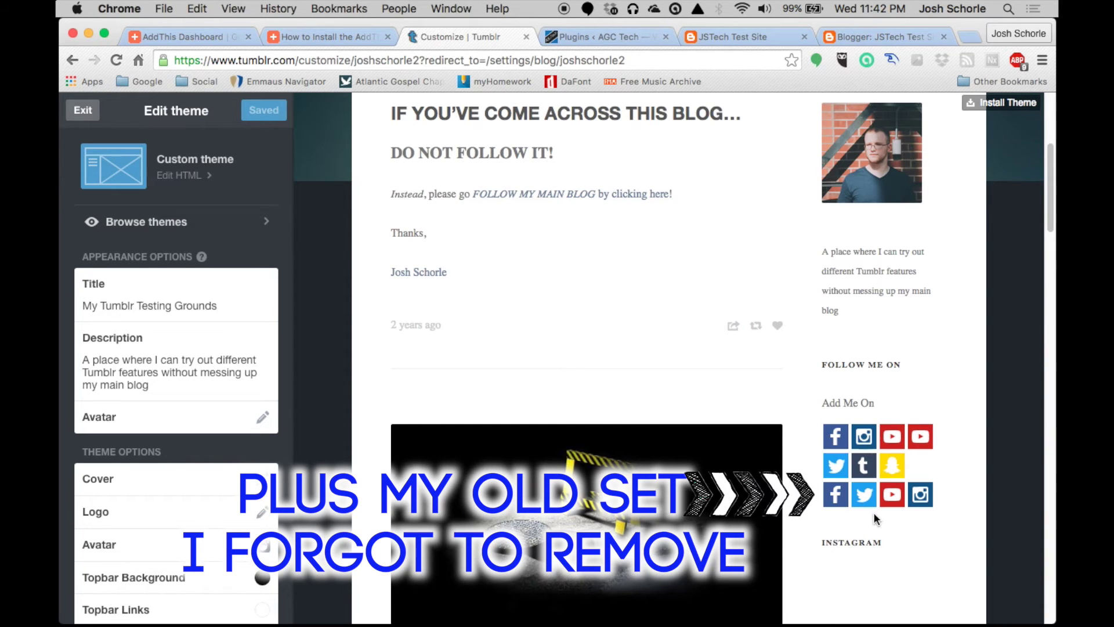
pyautogui.scroll(-2, 878, 454)
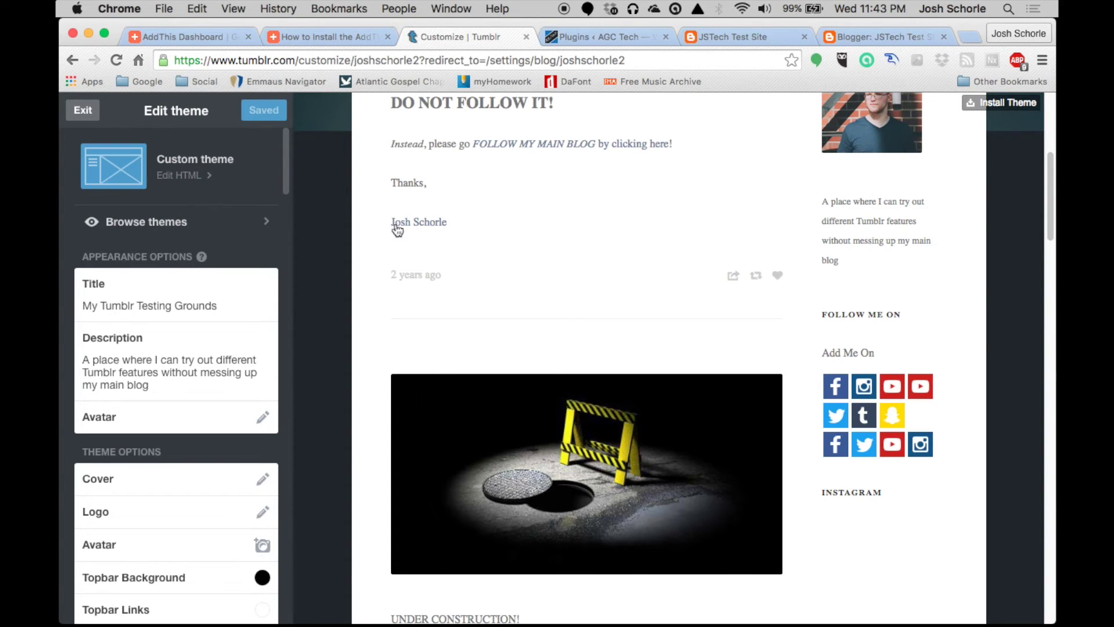
# Go from the live JSTech Test Site blog to its Layout editor's sidebar-right-1 area
pyautogui.click(737, 36)
pyautogui.click(865, 39)
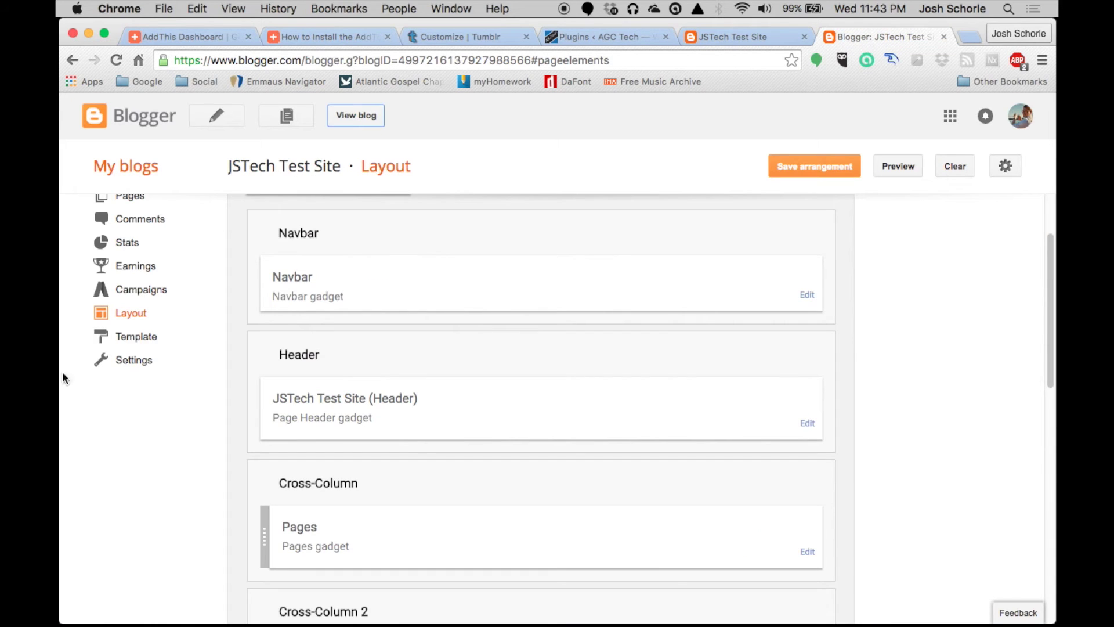
pyautogui.scroll(-3, 416, 399)
pyautogui.scroll(-3, 418, 397)
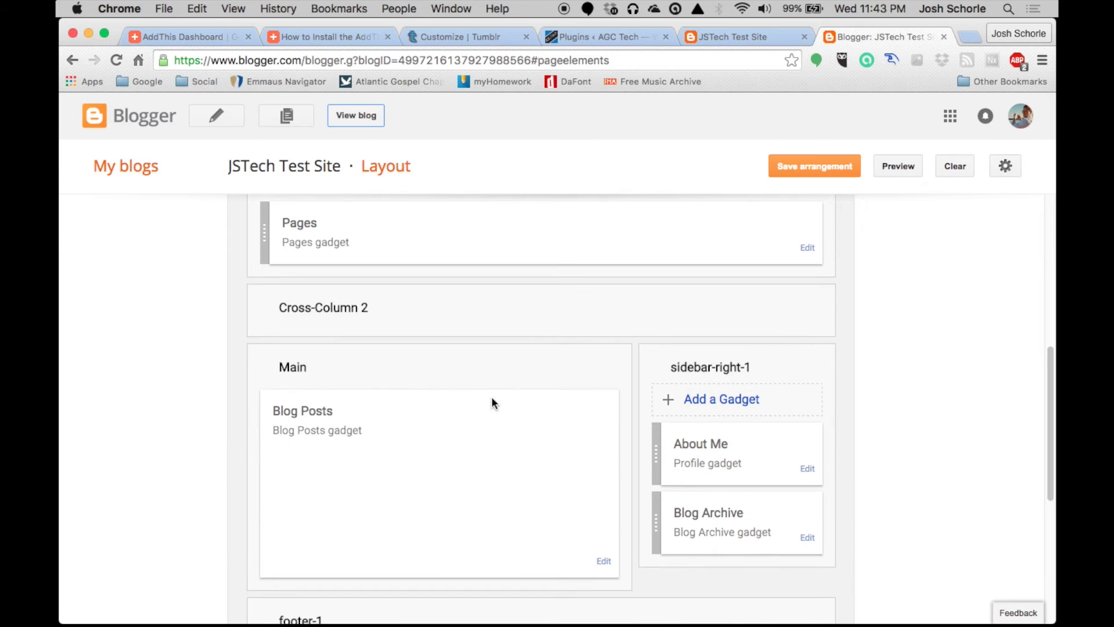
pyautogui.scroll(-1, 586, 394)
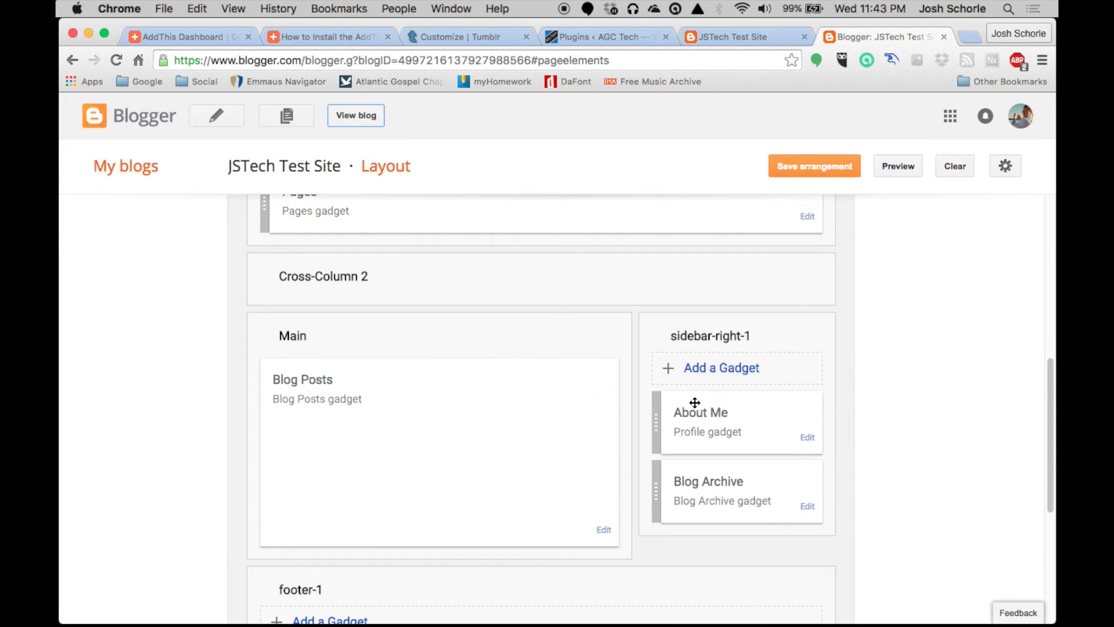
# Add an HTML/JavaScript gadget to sidebar-right-1 and title it 'Add Me On'
pyautogui.click(690, 370)
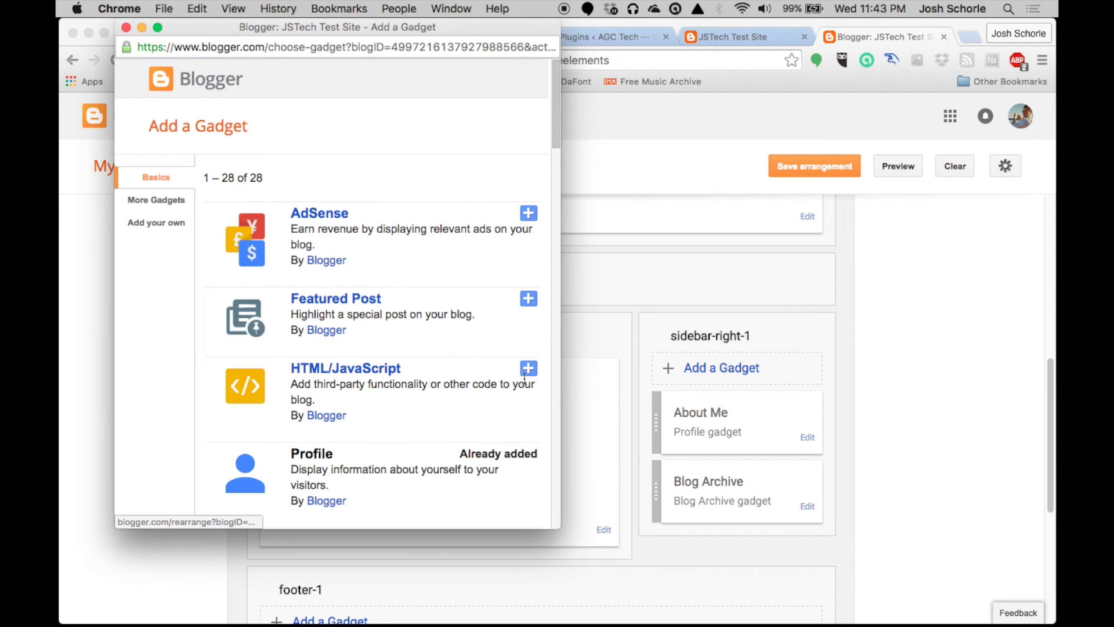
pyautogui.click(528, 367)
pyautogui.click(174, 189)
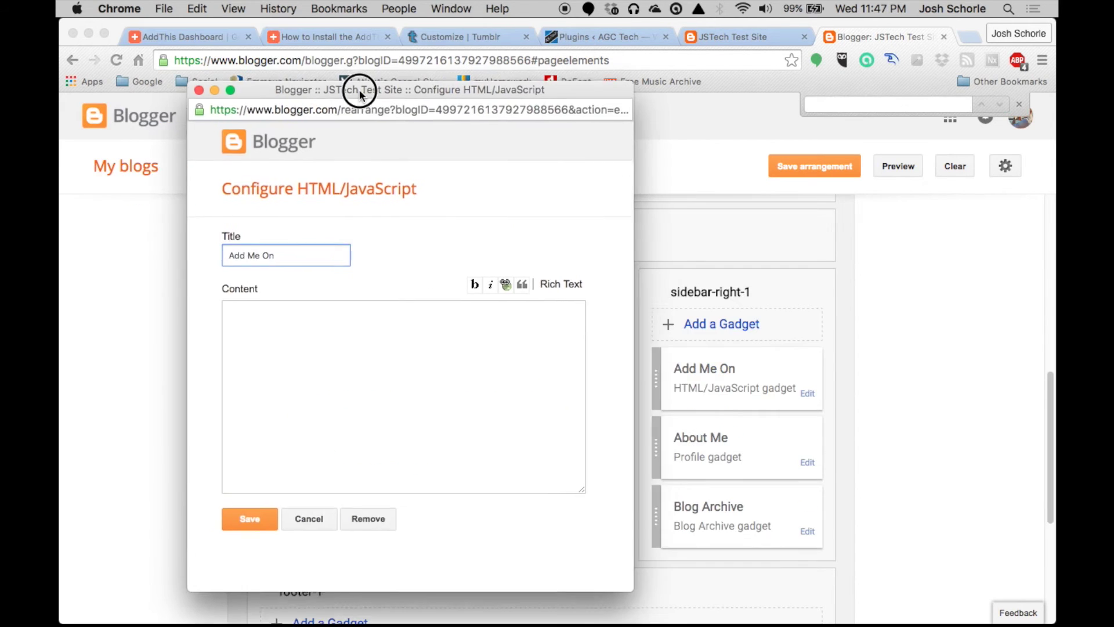
pyautogui.moveTo(360, 91); pyautogui.dragTo(534, 116)
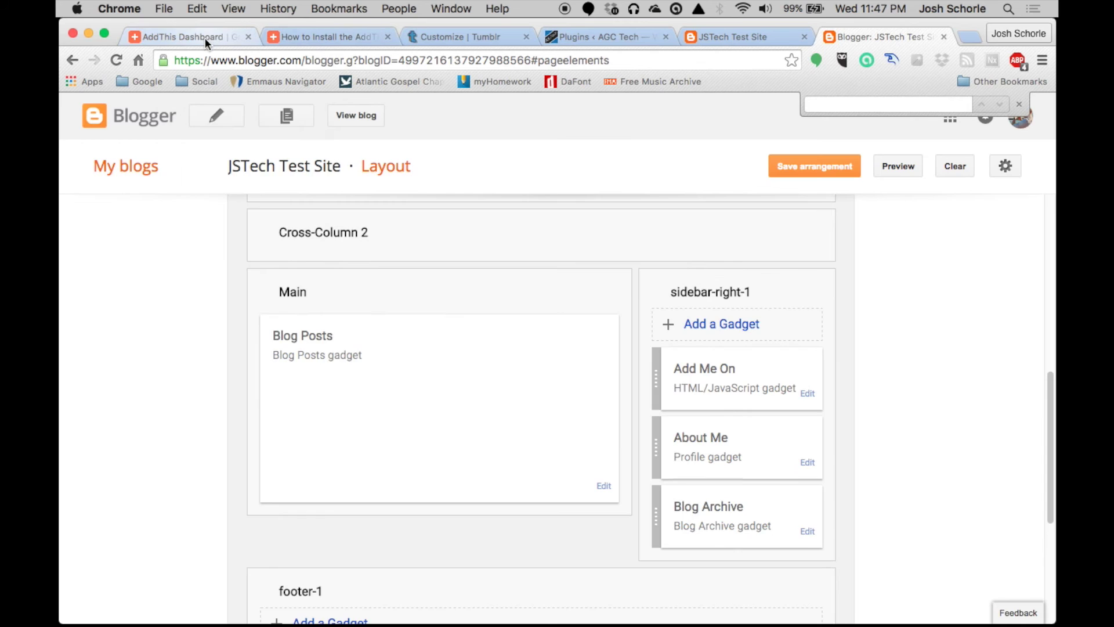
# Copy the AddThis widget script and paste it into the gadget's Content box
pyautogui.click(205, 37)
pyautogui.scroll(10, 497, 388)
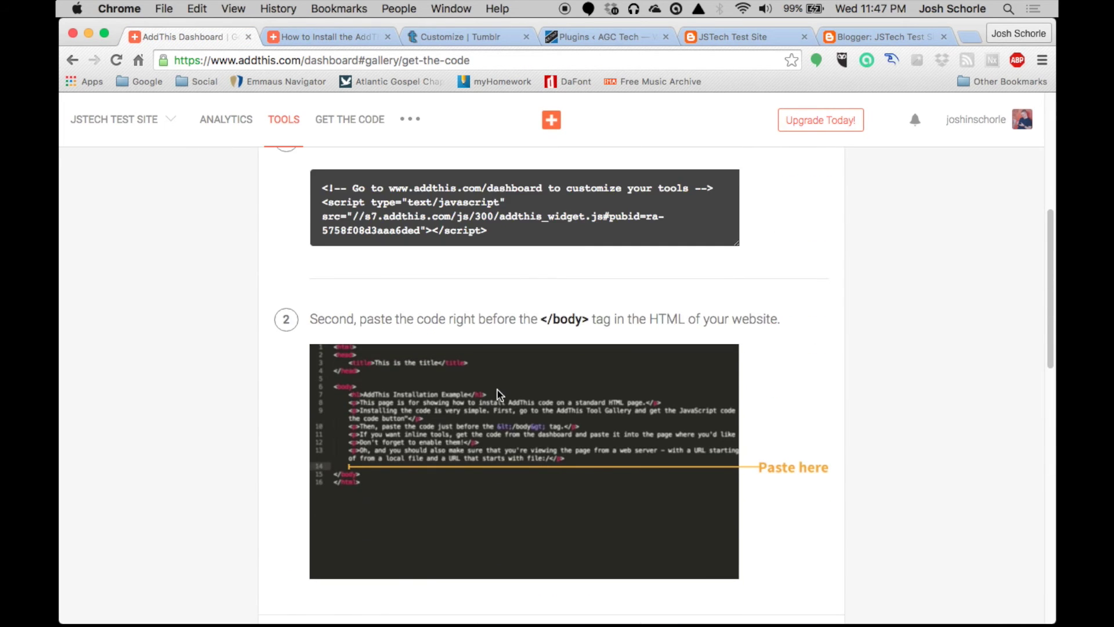
pyautogui.click(402, 308)
pyautogui.press('super+c')
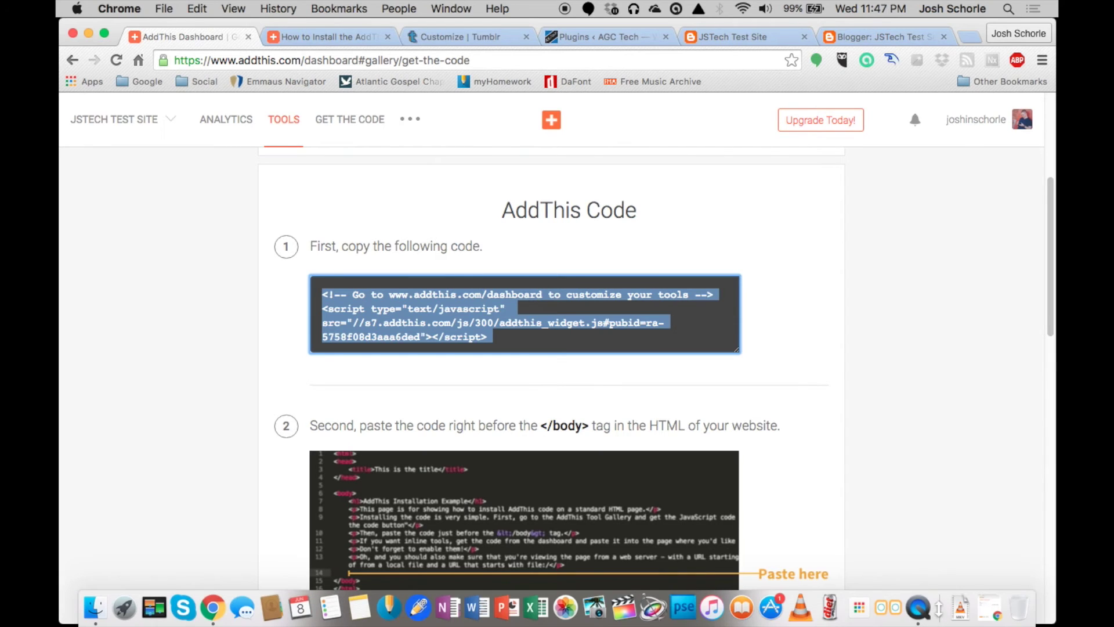
pyautogui.click(992, 604)
pyautogui.click(438, 352)
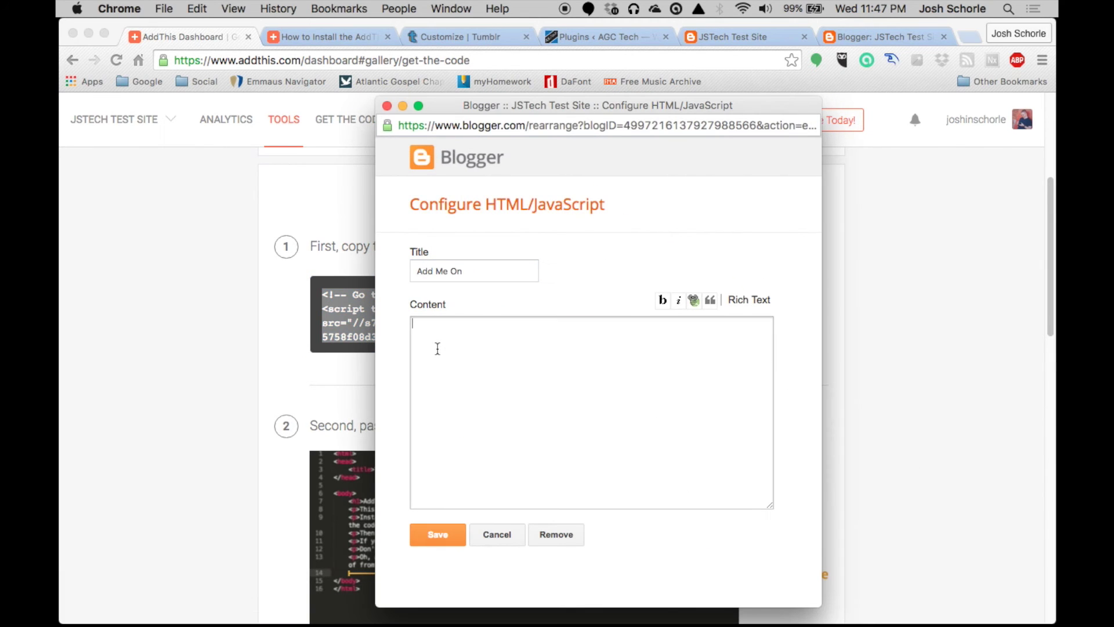
pyautogui.press('super+v')
# Paste the Horizontal Follow Buttons code above the script and save the Add Me On gadget
pyautogui.press('super+m')
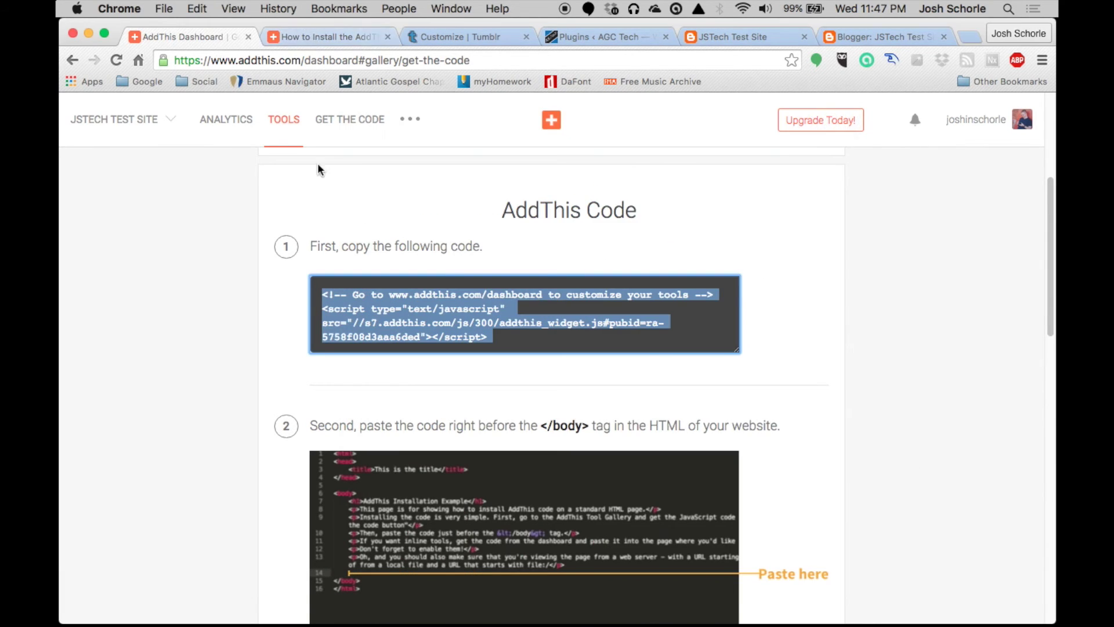
pyautogui.scroll(-1, 441, 360)
pyautogui.scroll(-10, 441, 360)
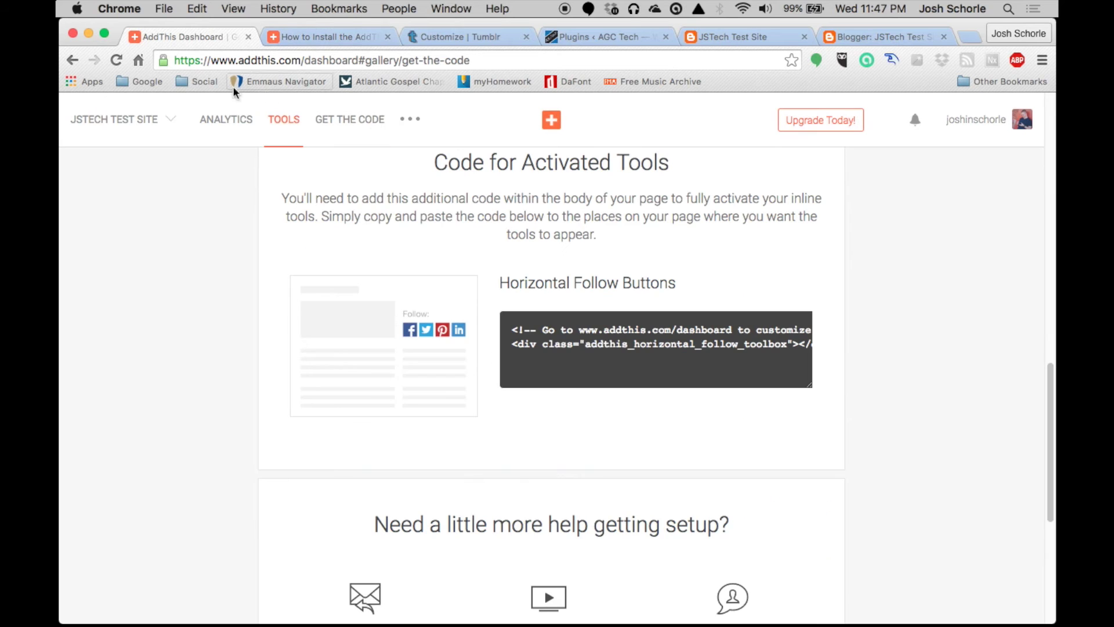
pyautogui.click(583, 339)
pyautogui.click(994, 610)
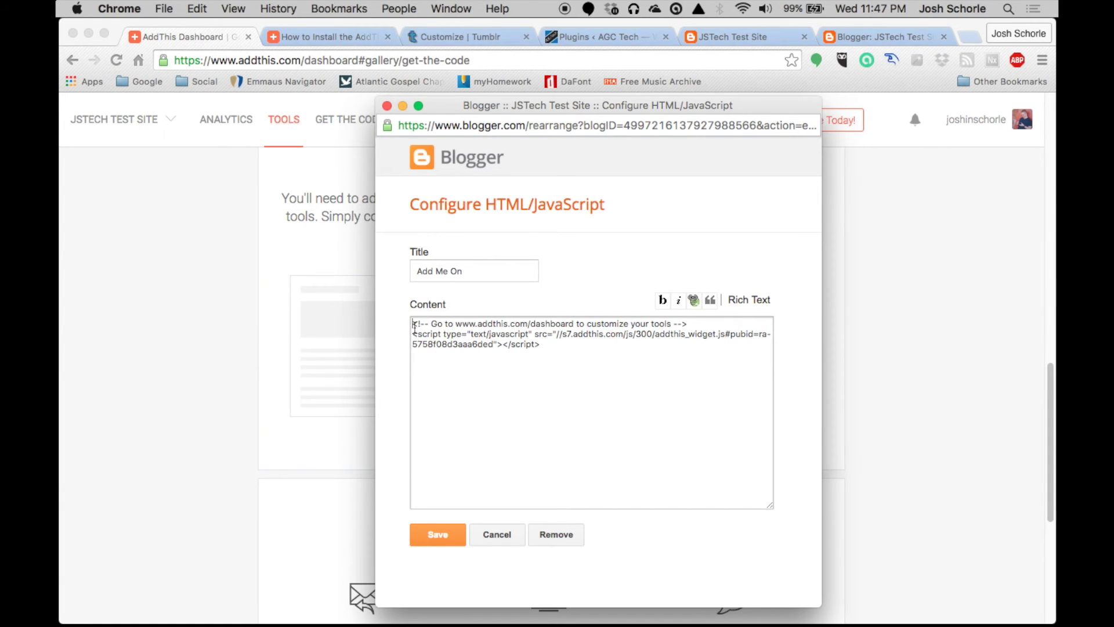
pyautogui.press('Return')
pyautogui.press('Return')
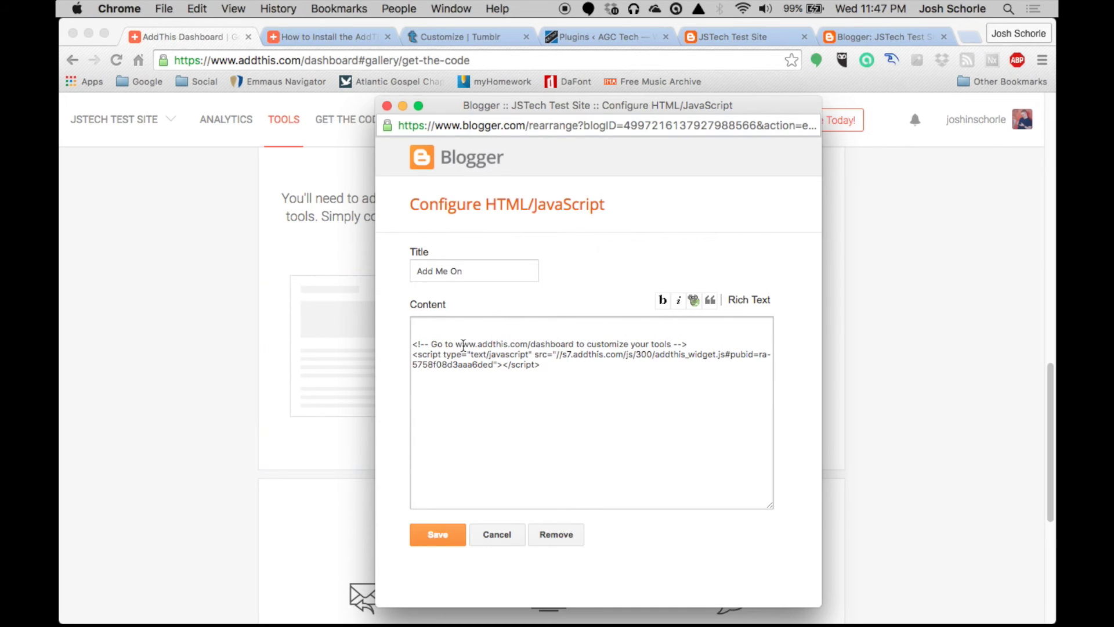
pyautogui.press('super+v')
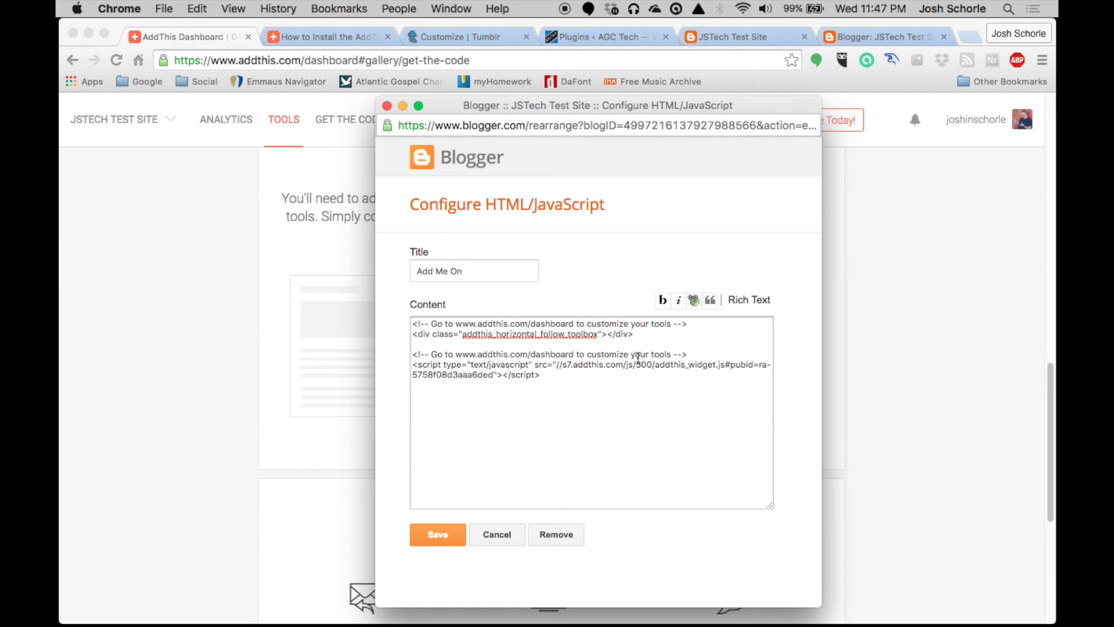
pyautogui.click(437, 536)
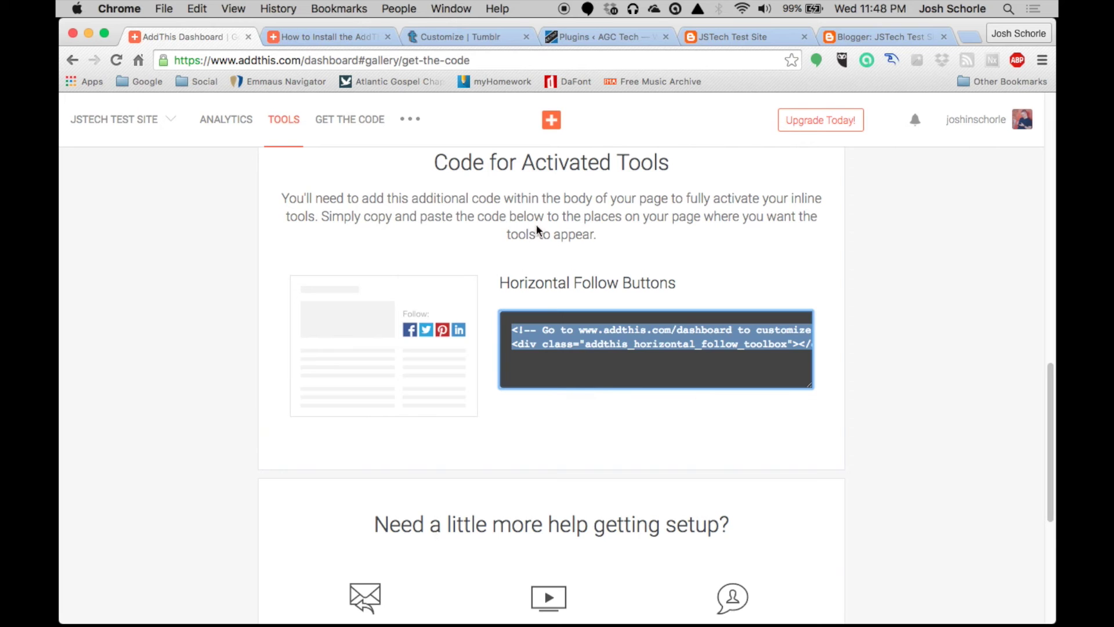
# Reload the JSTech Test Site blog to see the Add Me On follow icons, then go to WordPress Plugins
pyautogui.click(737, 37)
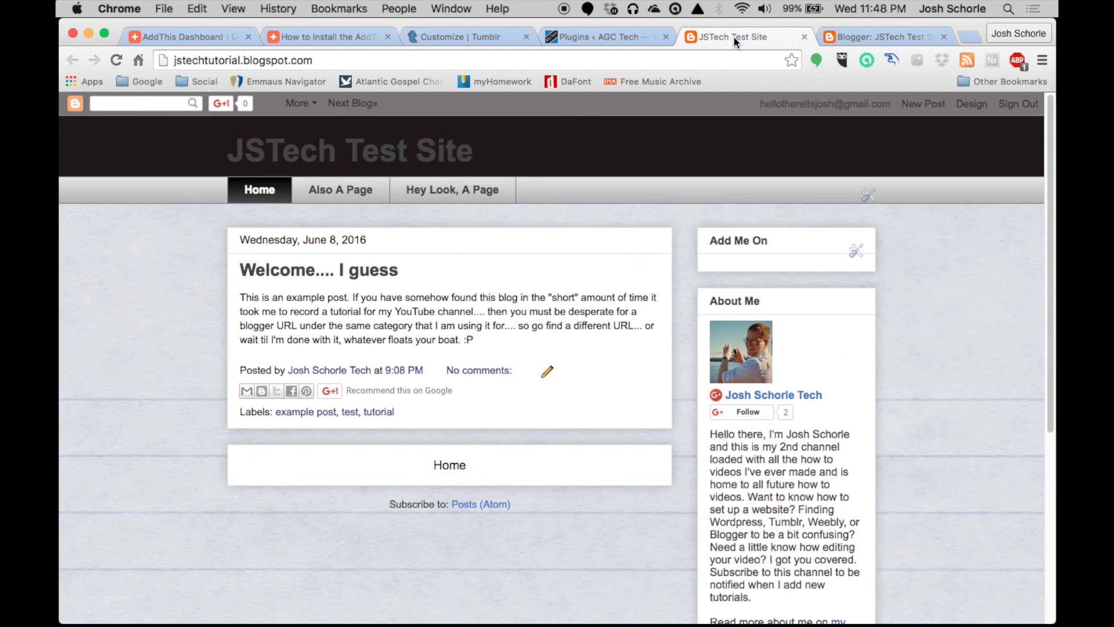
pyautogui.click(119, 60)
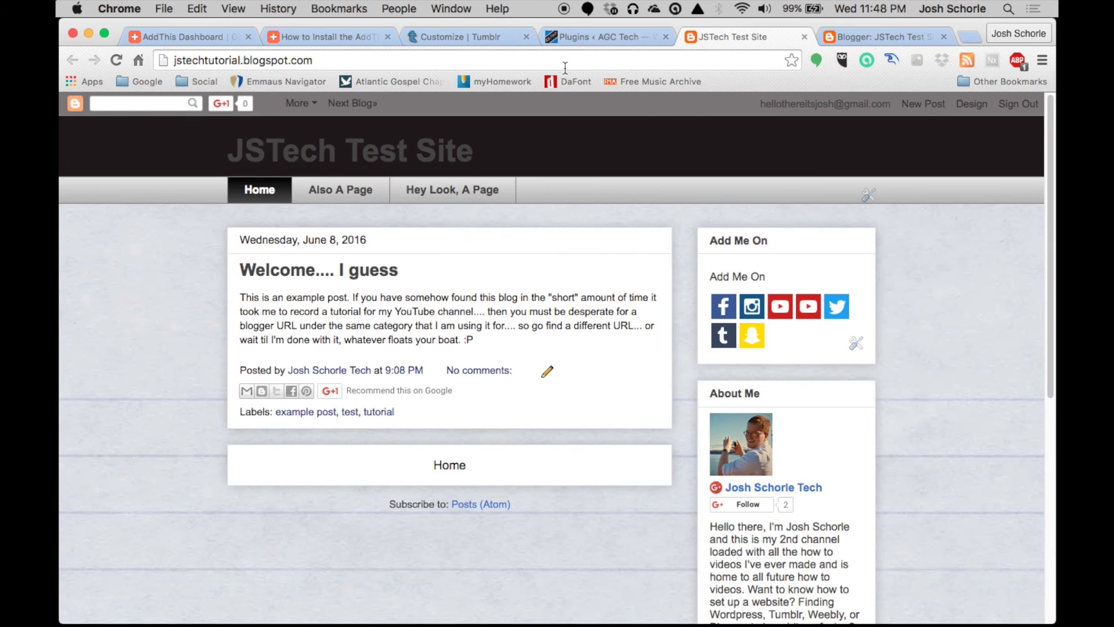
pyautogui.click(581, 37)
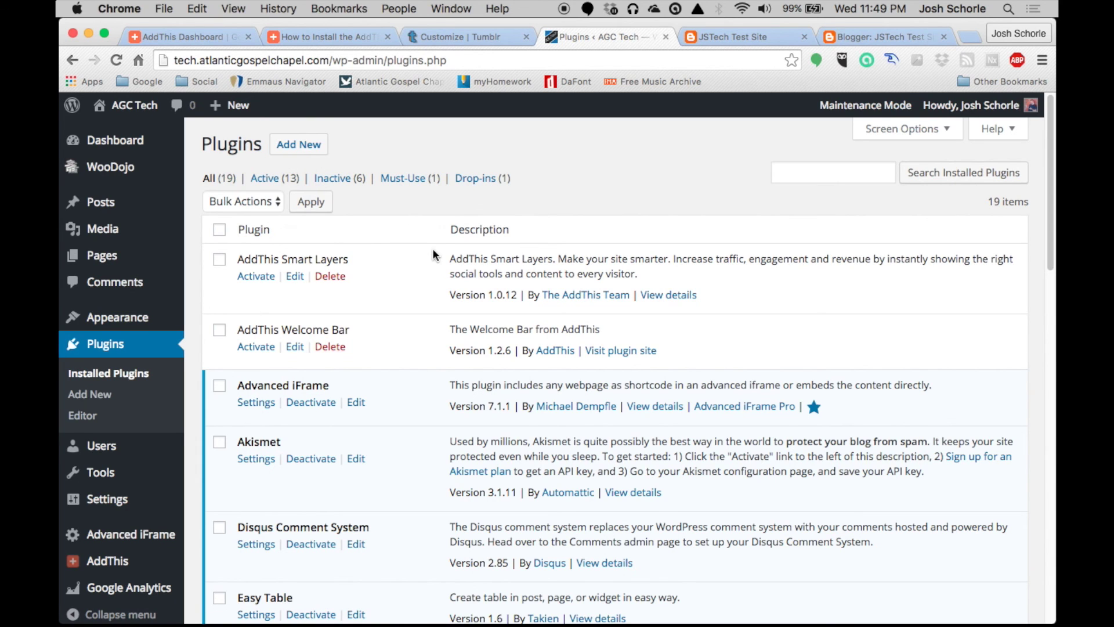
# Open Follow Buttons by AddThis settings and review the Horizontal Follow Buttons title, size and services options
pyautogui.scroll(-1, 432, 251)
pyautogui.scroll(-10, 270, 275)
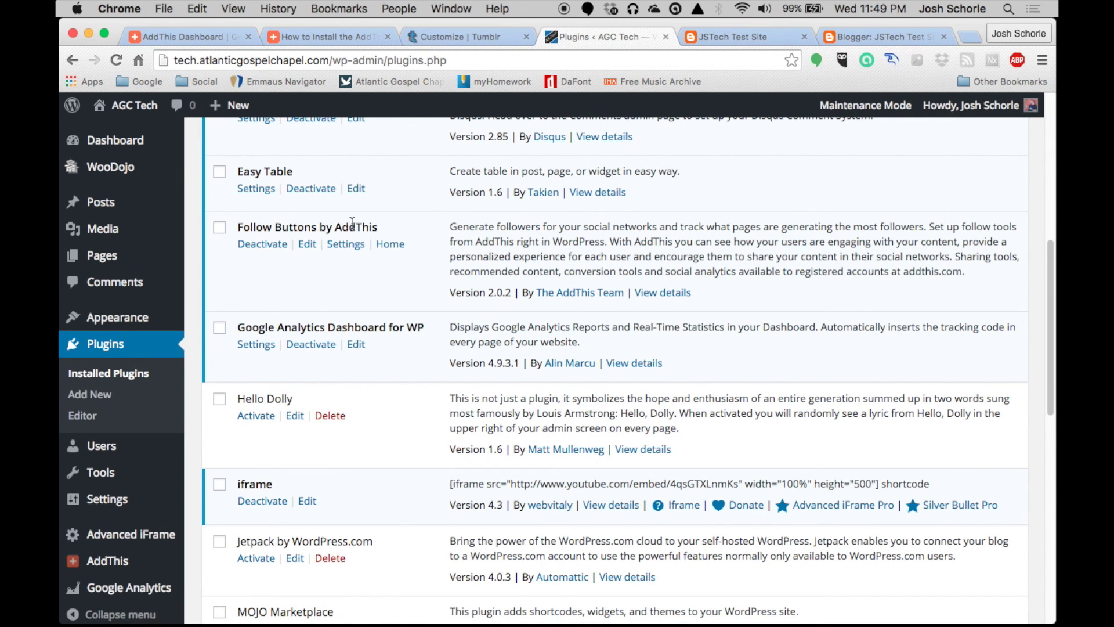
pyautogui.click(345, 244)
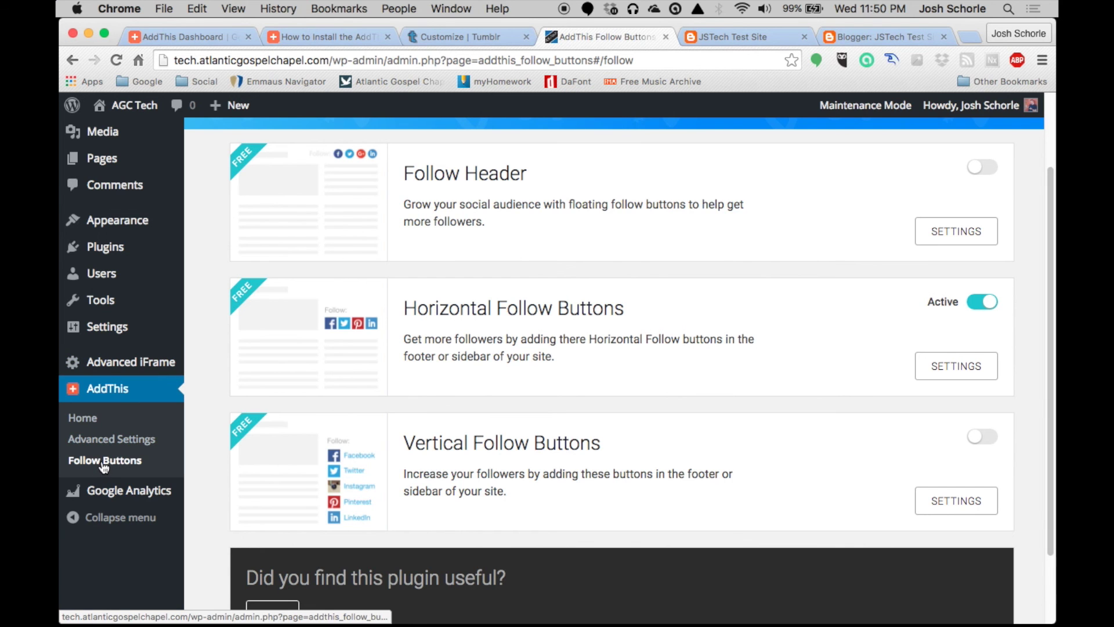
pyautogui.click(956, 366)
pyautogui.scroll(-5, 691, 426)
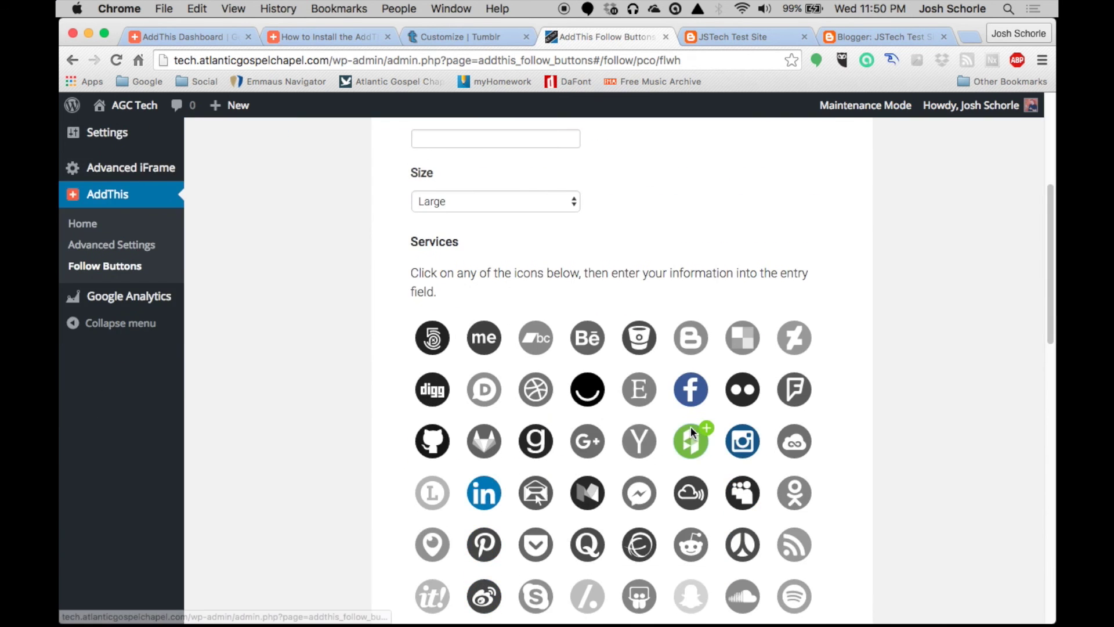
pyautogui.scroll(-3, 691, 426)
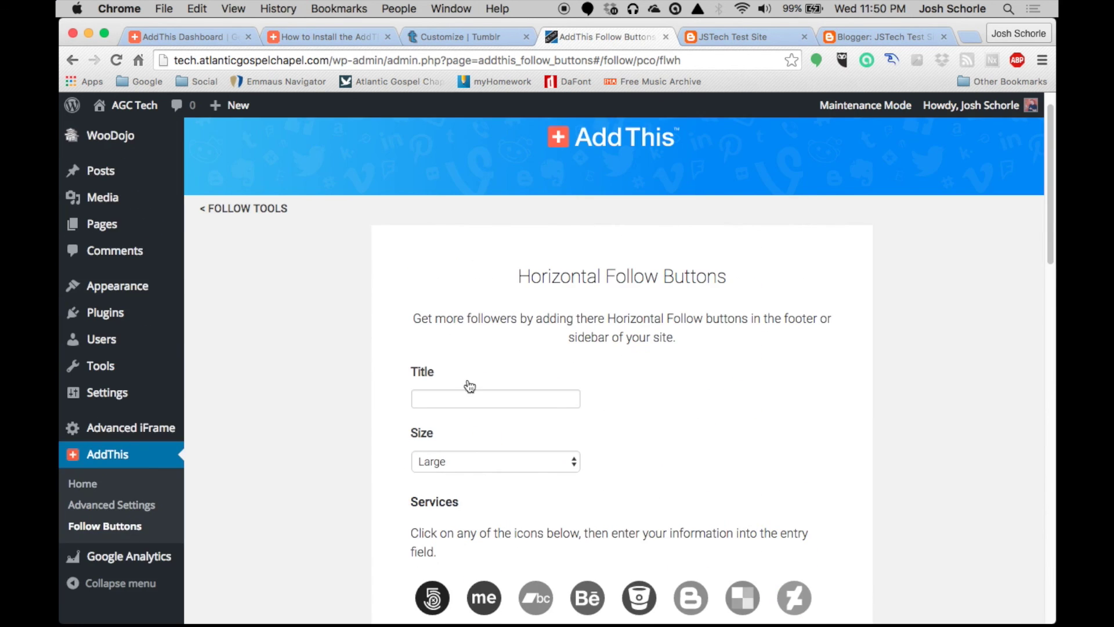
pyautogui.scroll(-5, 434, 360)
pyautogui.scroll(5, 304, 340)
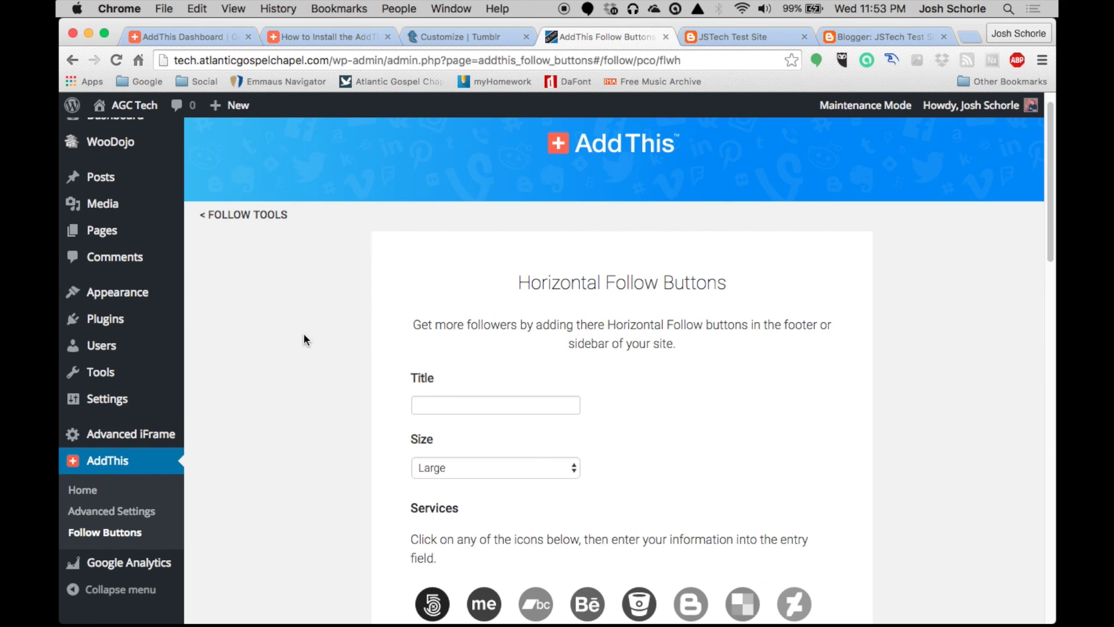